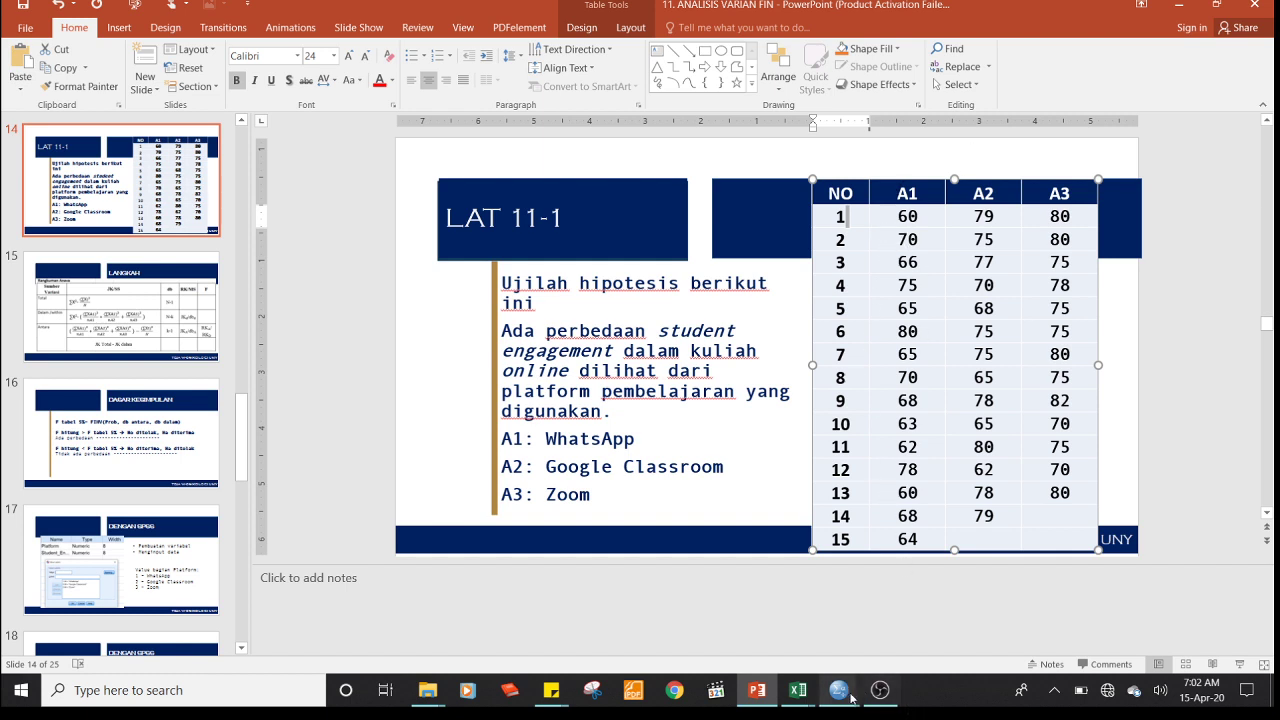
# Switch to the empty SPSS dataset Untitled2 and define the first variable with the name Platform.
pyautogui.moveTo(840, 690)
pyautogui.click(1022, 624)
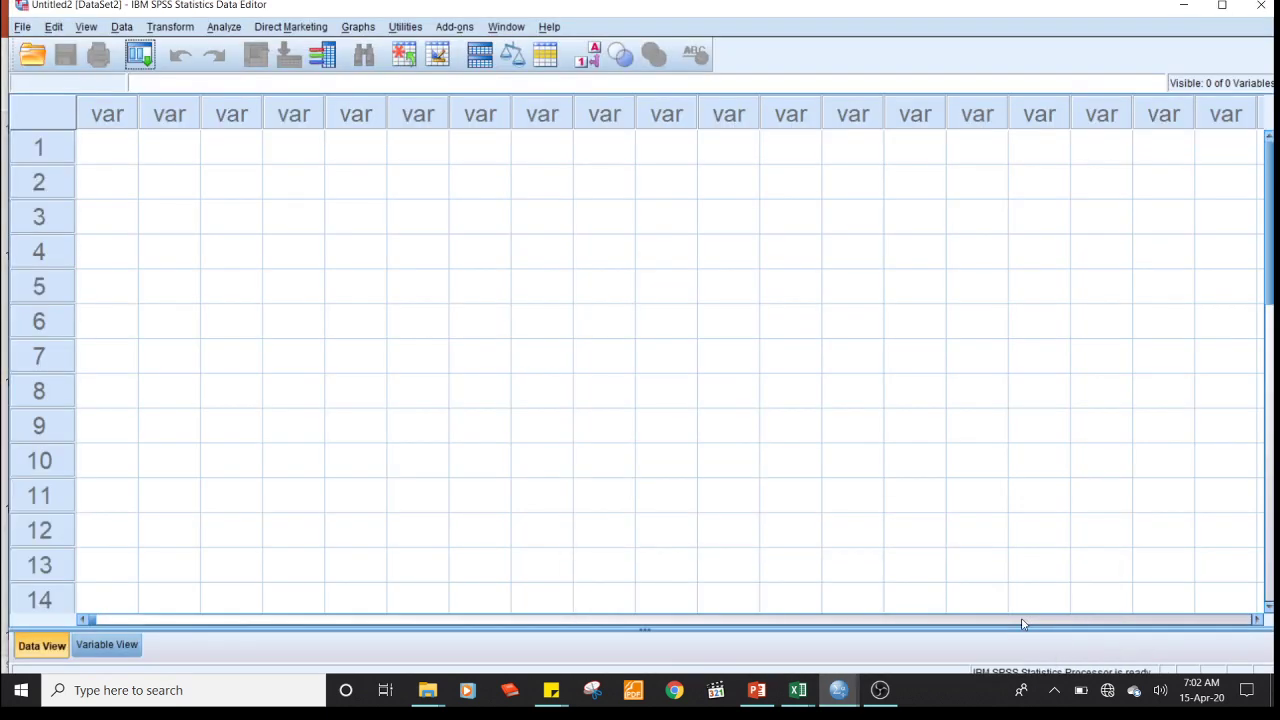
pyautogui.click(116, 647)
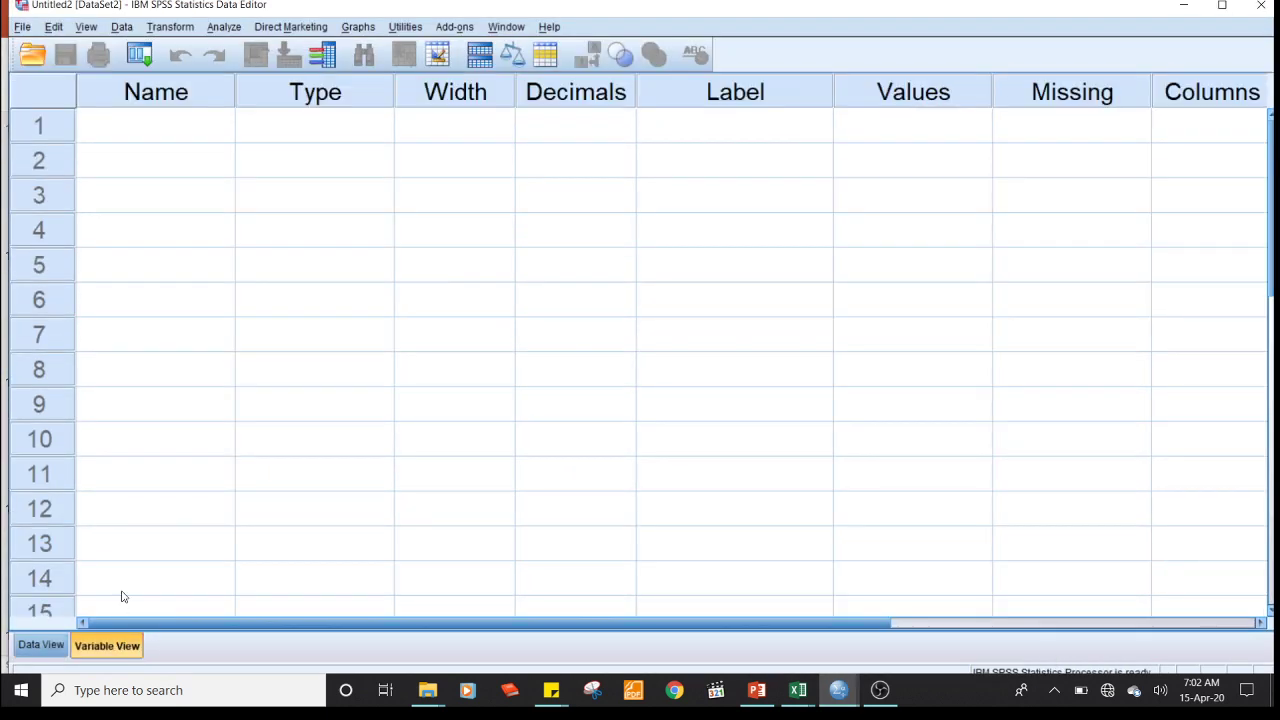
pyautogui.click(175, 142)
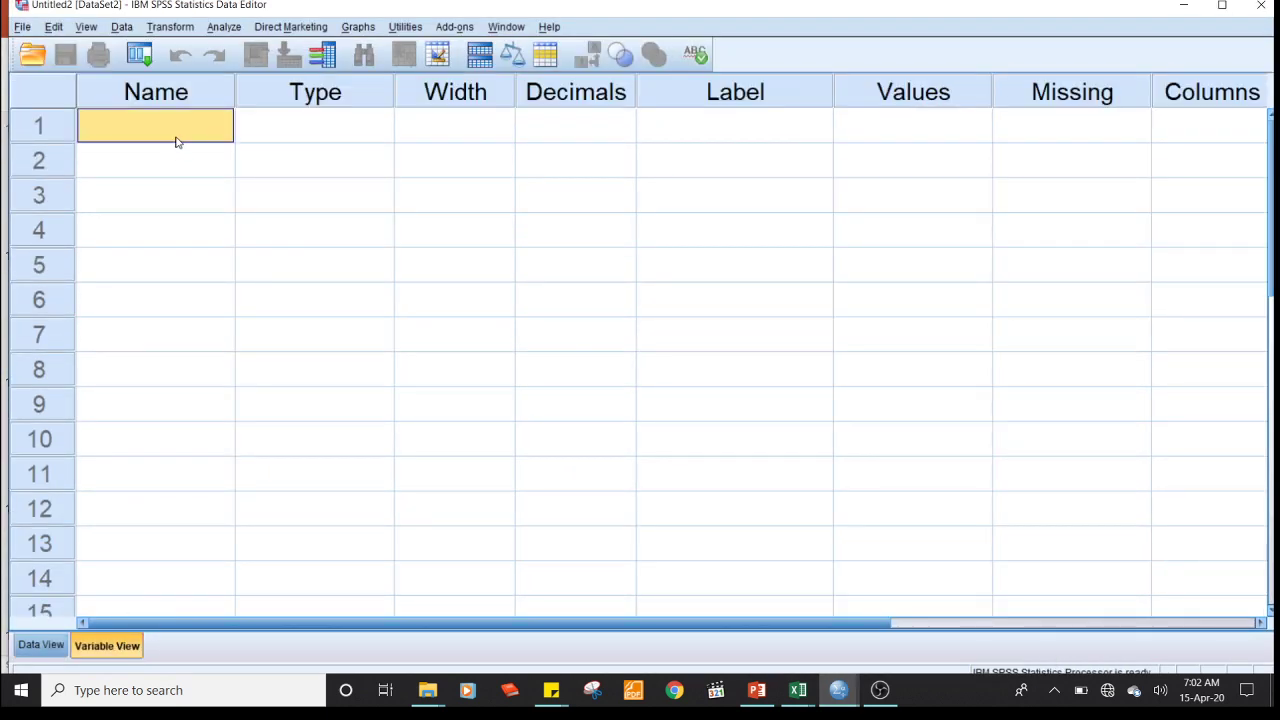
pyautogui.write('Platf')
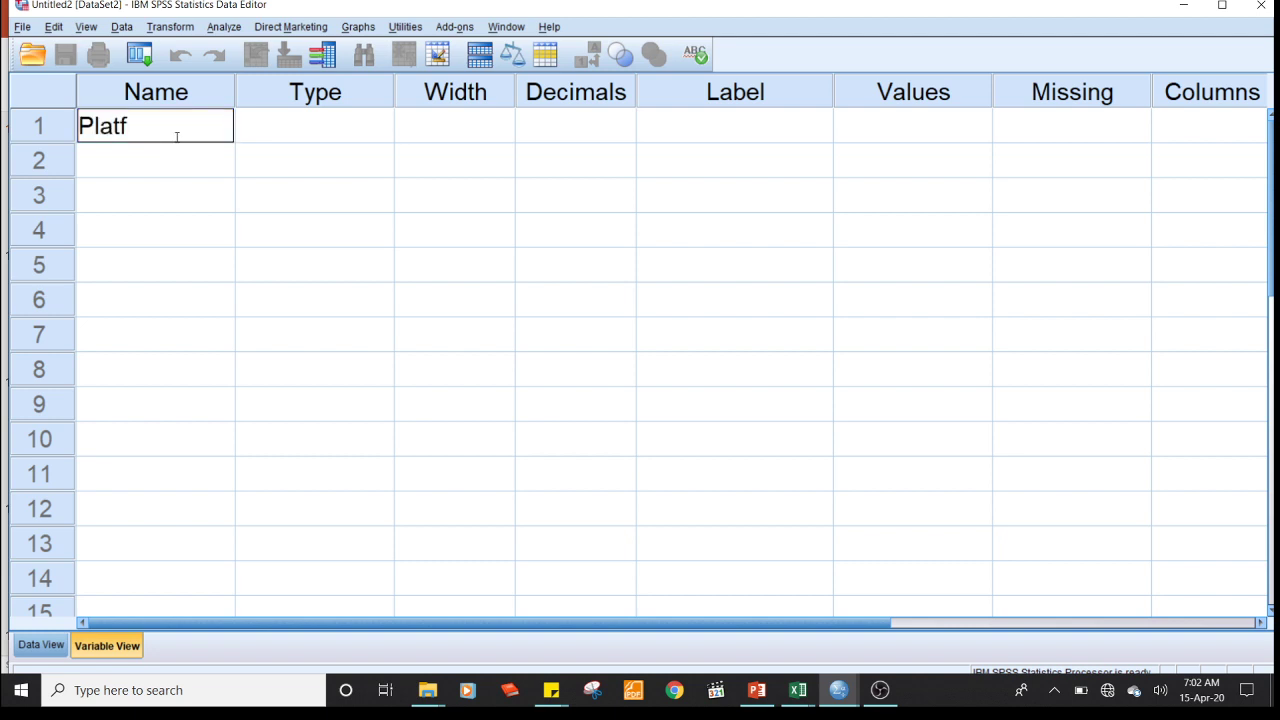
pyautogui.write('orm')
pyautogui.press('Return')
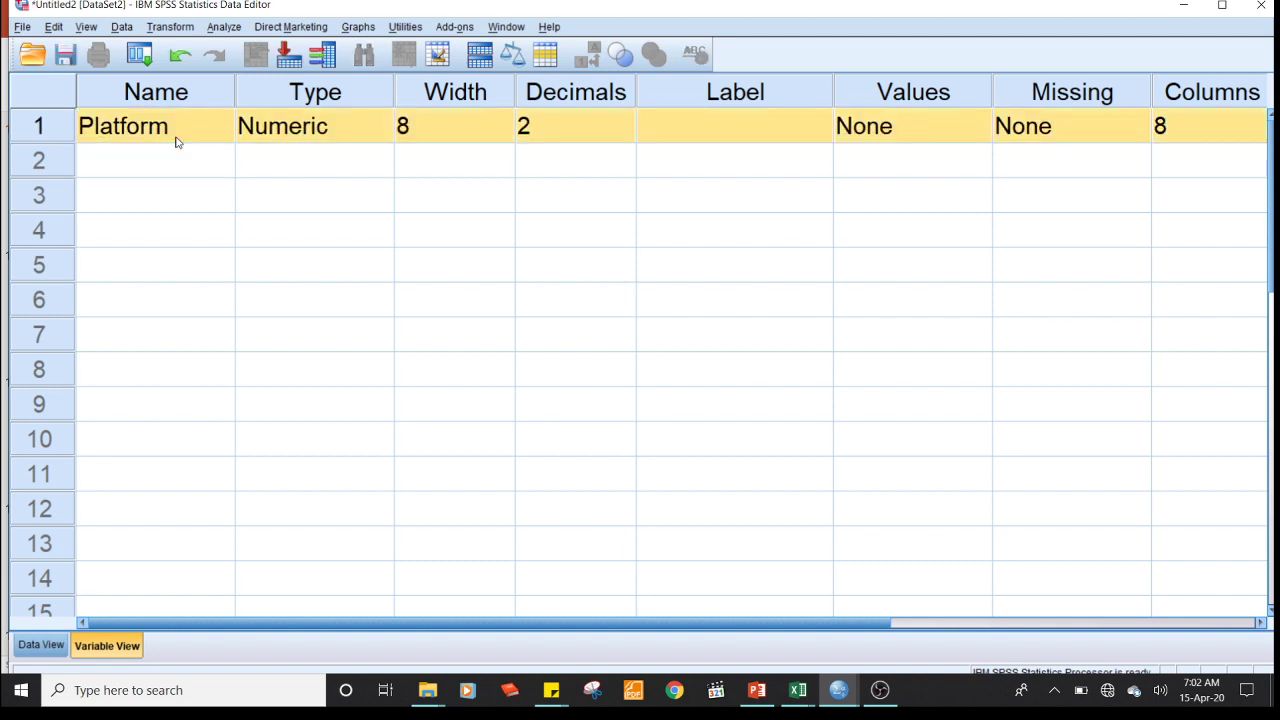
# Define a second variable named Engagement below Platform.
pyautogui.click(171, 161)
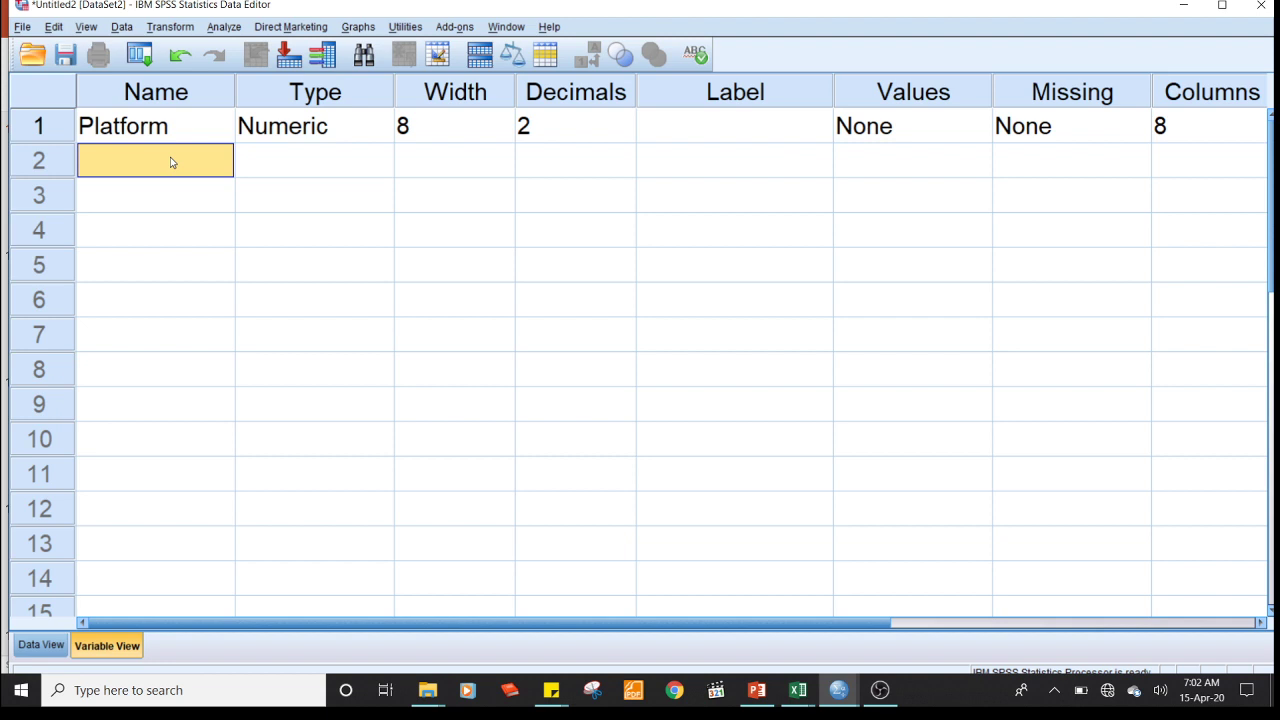
pyautogui.write('S')
pyautogui.press('BackSpace')
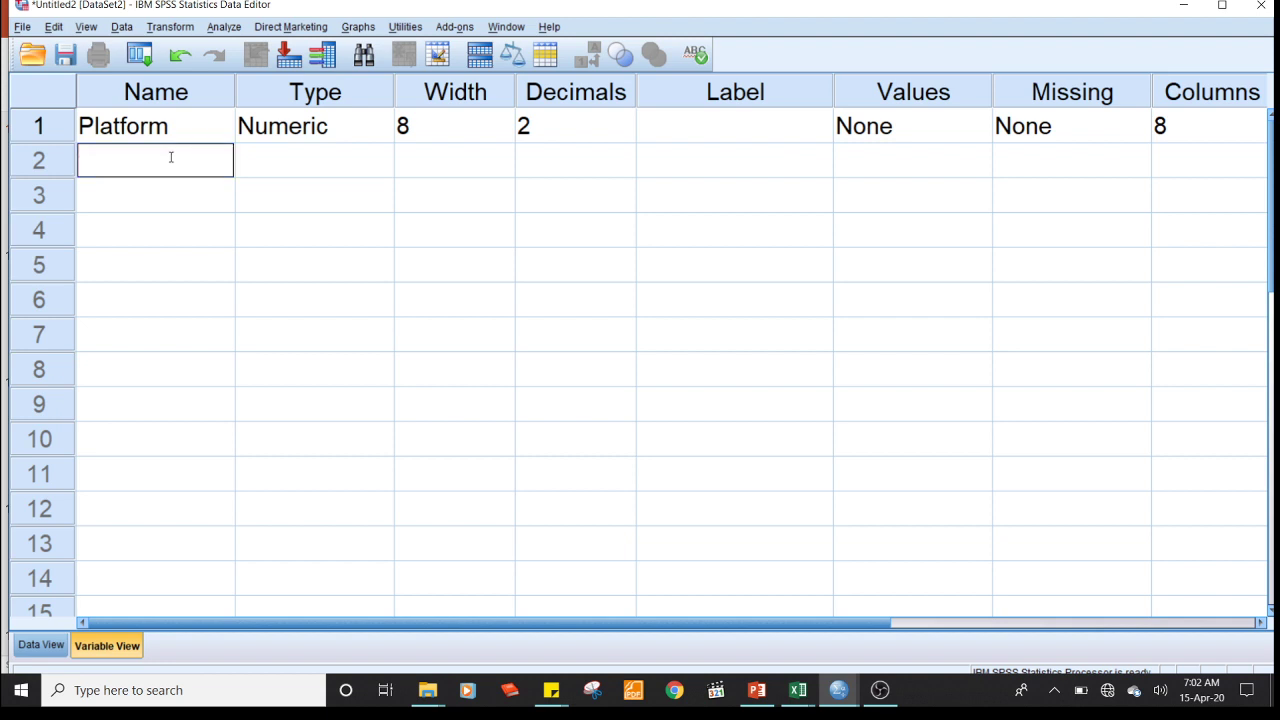
pyautogui.write('Engagement')
pyautogui.press('Tab')
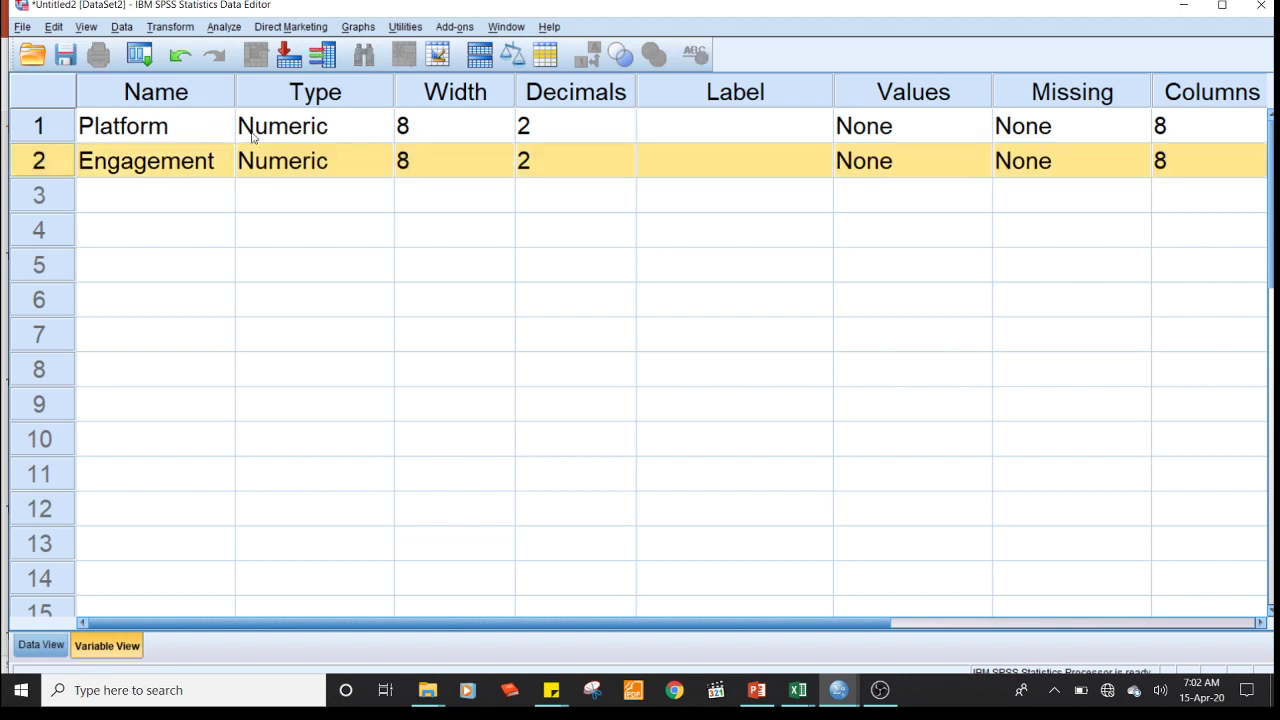
pyautogui.click(290, 133)
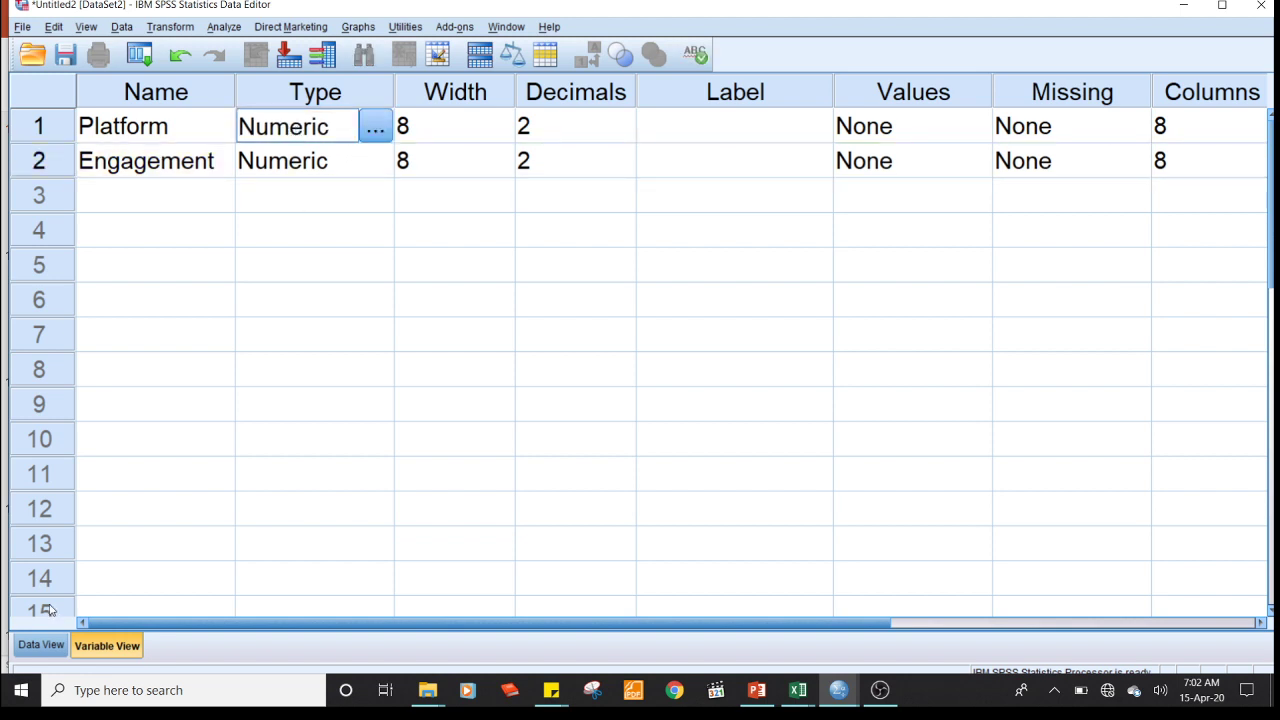
pyautogui.click(40, 648)
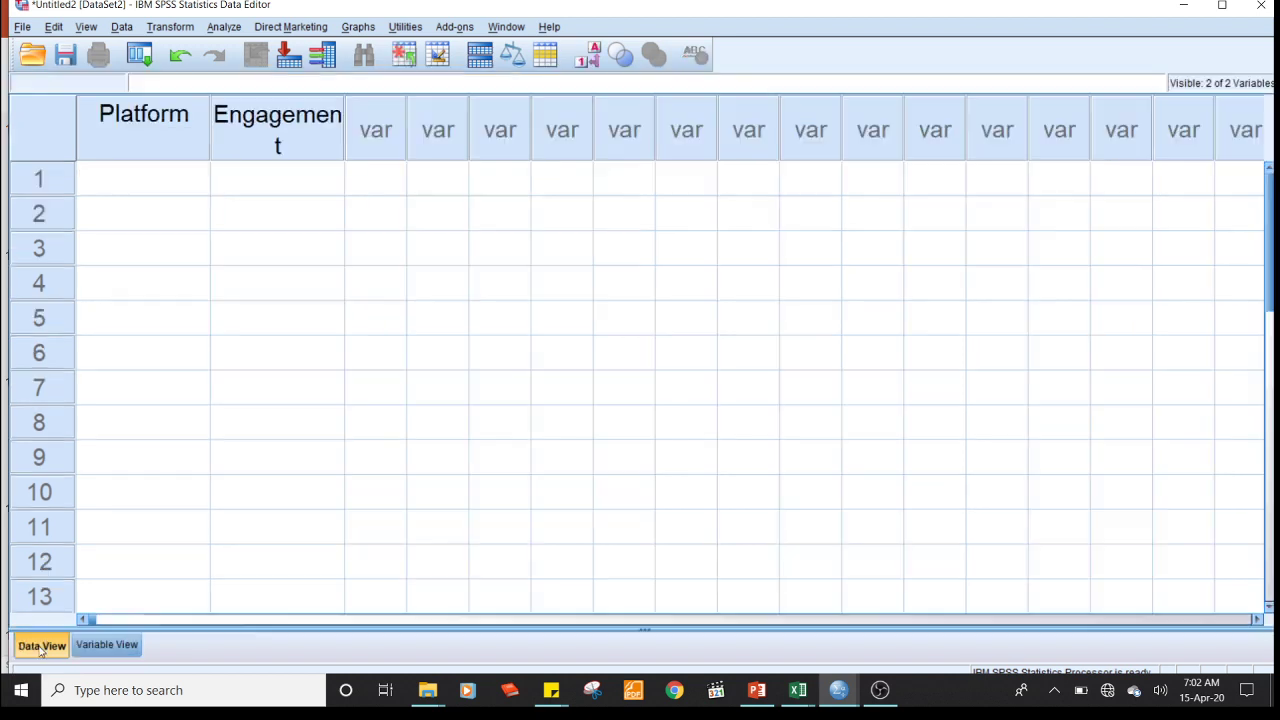
pyautogui.click(157, 193)
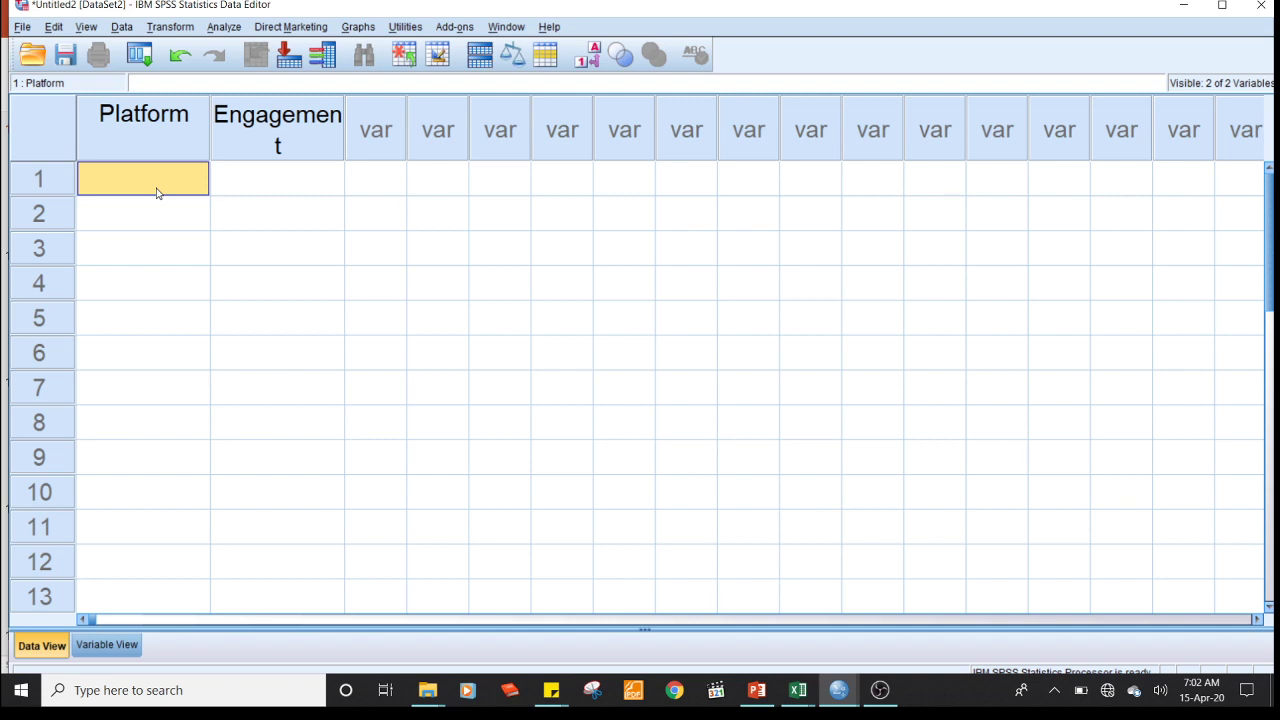
pyautogui.click(110, 646)
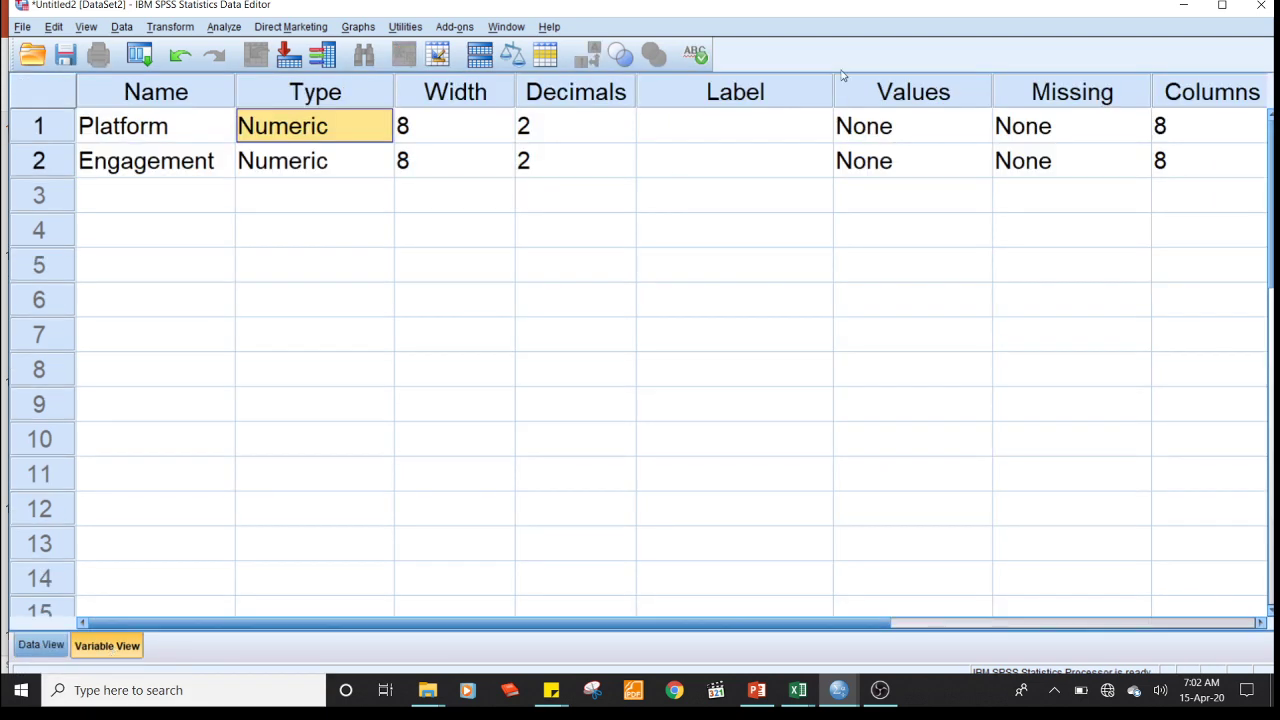
# Open the value labels of the Platform variable and add value 1 with the label WhatsApp.
pyautogui.click(986, 139)
pyautogui.click(985, 135)
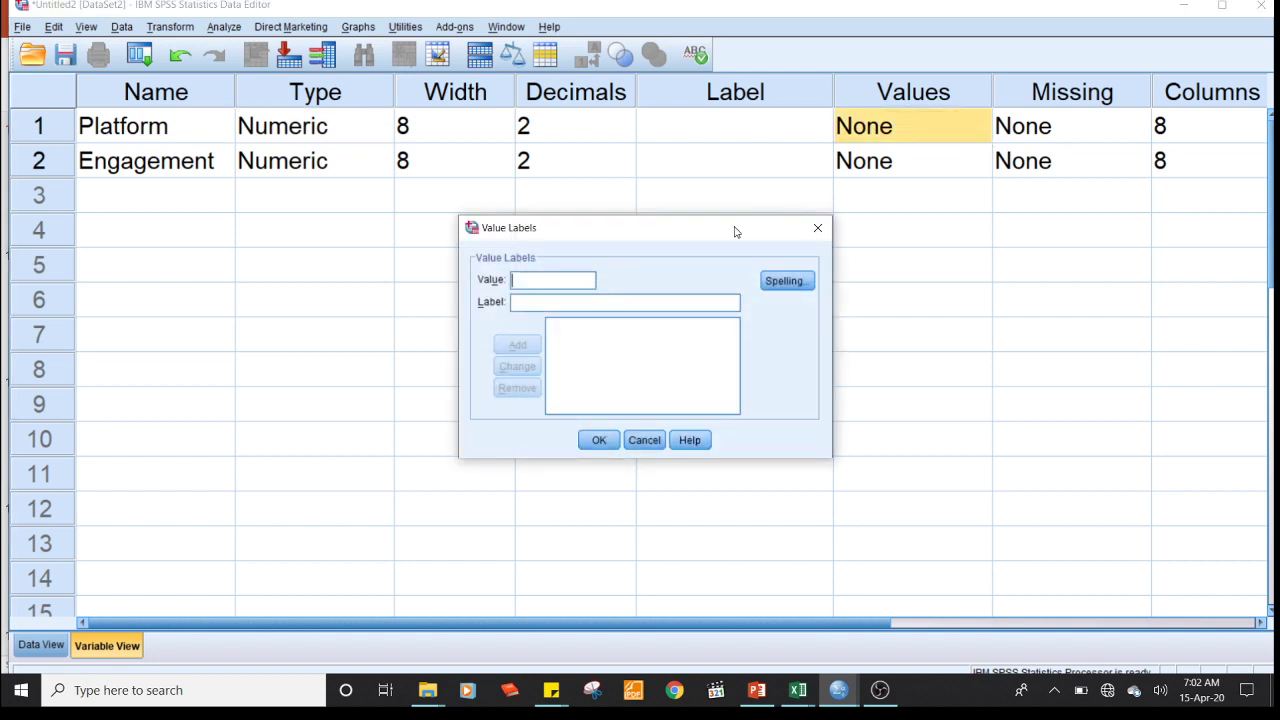
pyautogui.click(575, 297)
pyautogui.write('Wh')
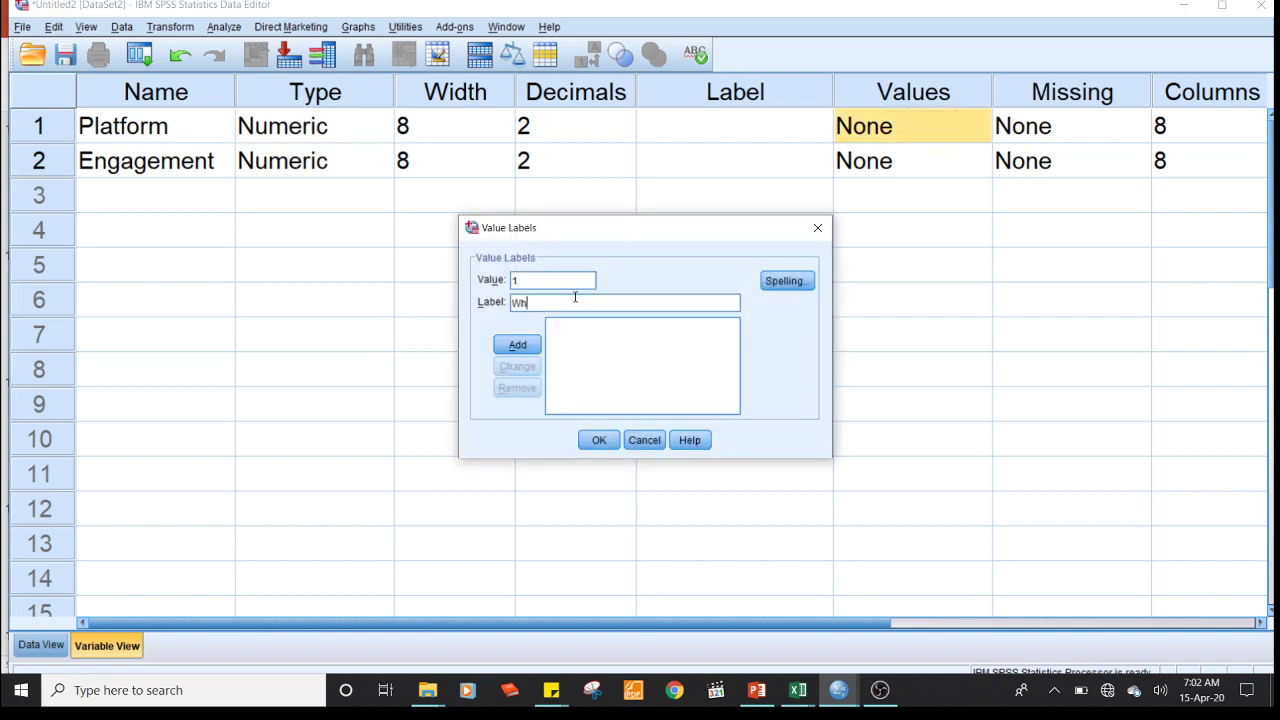
pyautogui.write('atsApp')
pyautogui.press('Return')
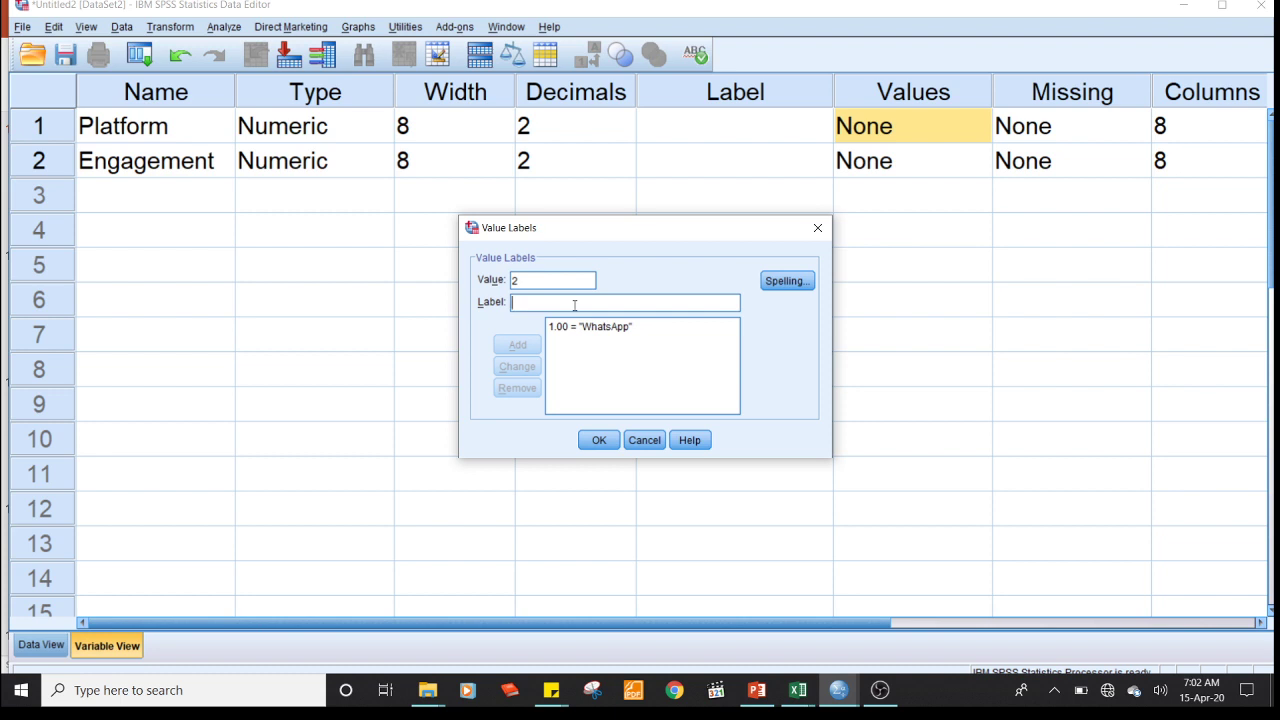
# Add the value labels 2 = Google Classroom and 3 = Zoom for Platform and confirm the labels.
pyautogui.write('Google Classroom')
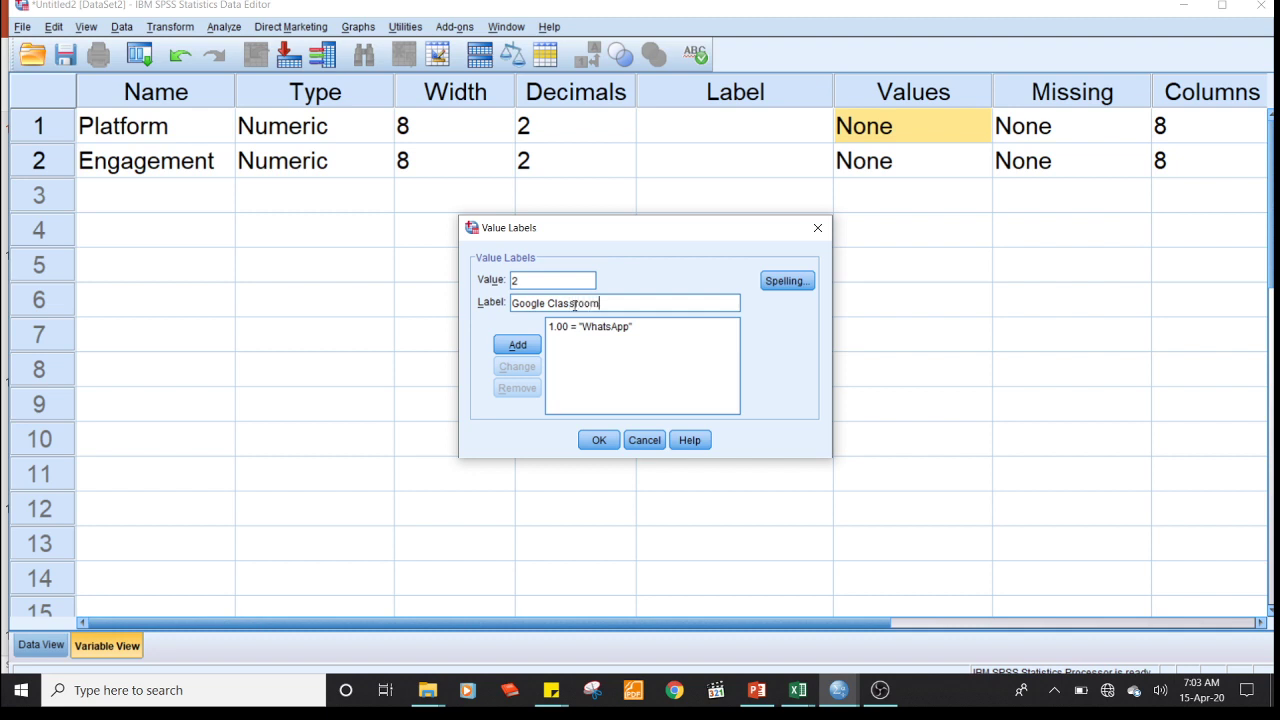
pyautogui.press('Return')
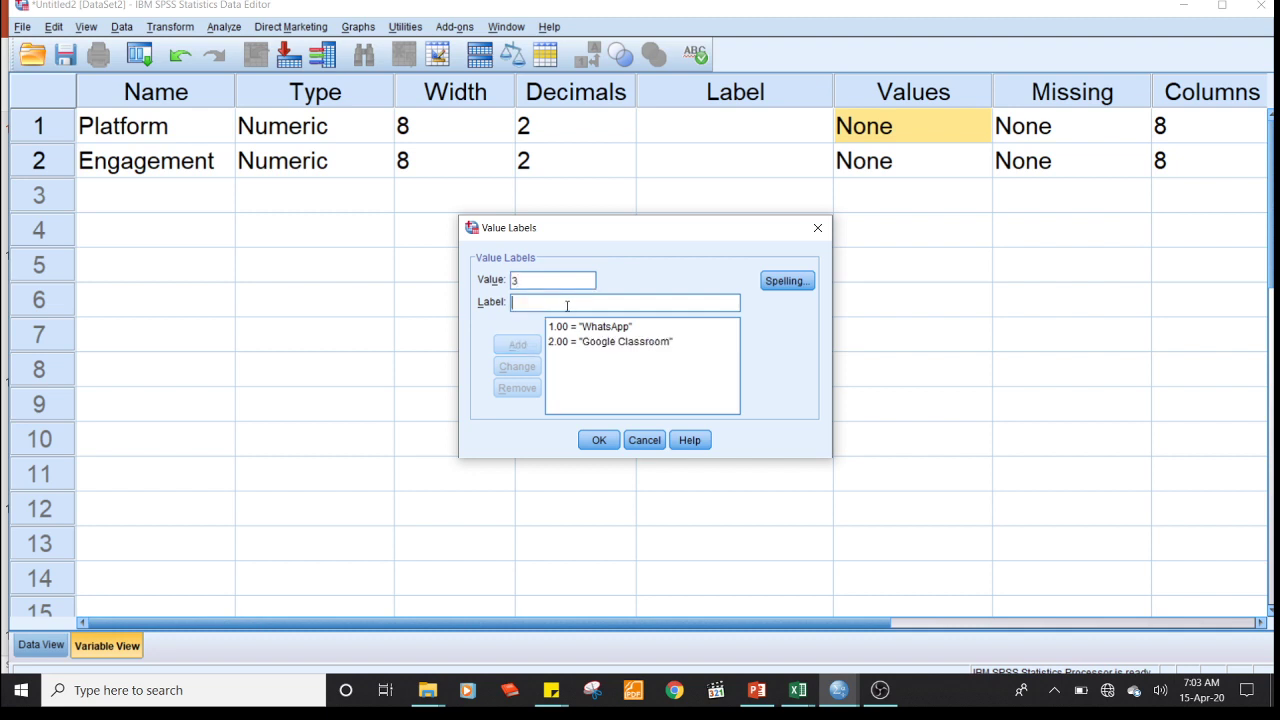
pyautogui.write('Zoom')
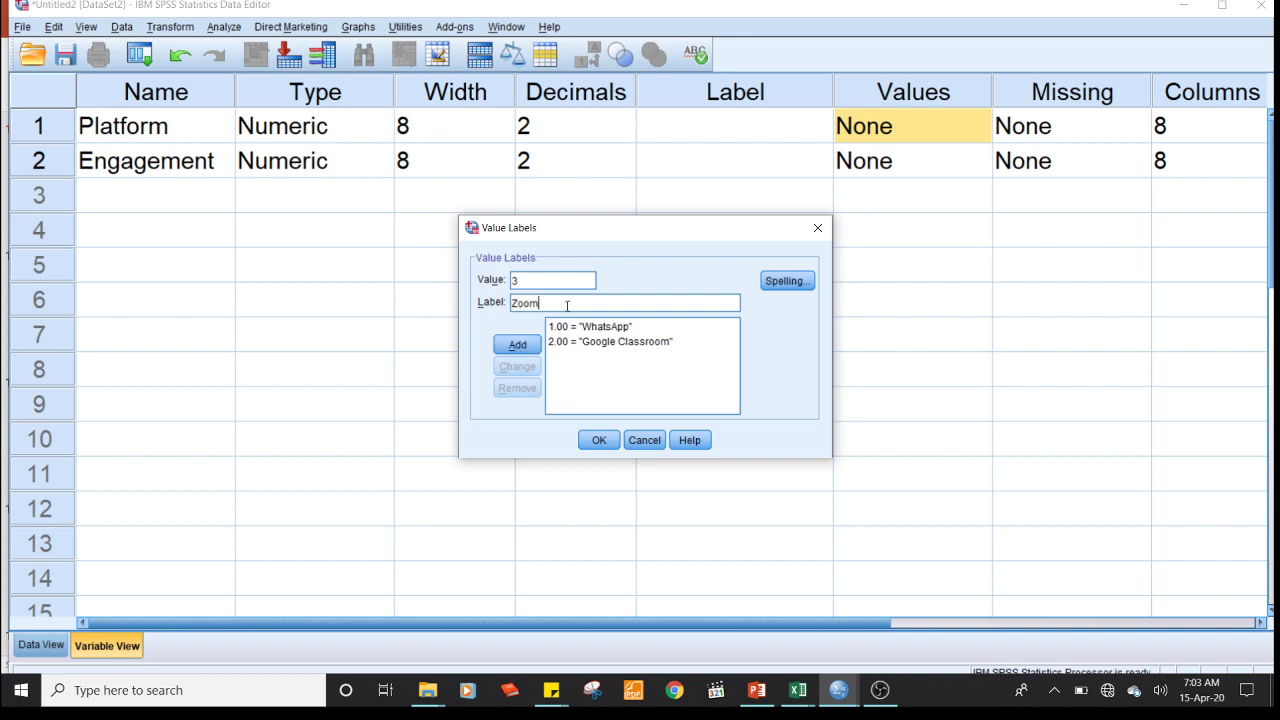
pyautogui.click(517, 345)
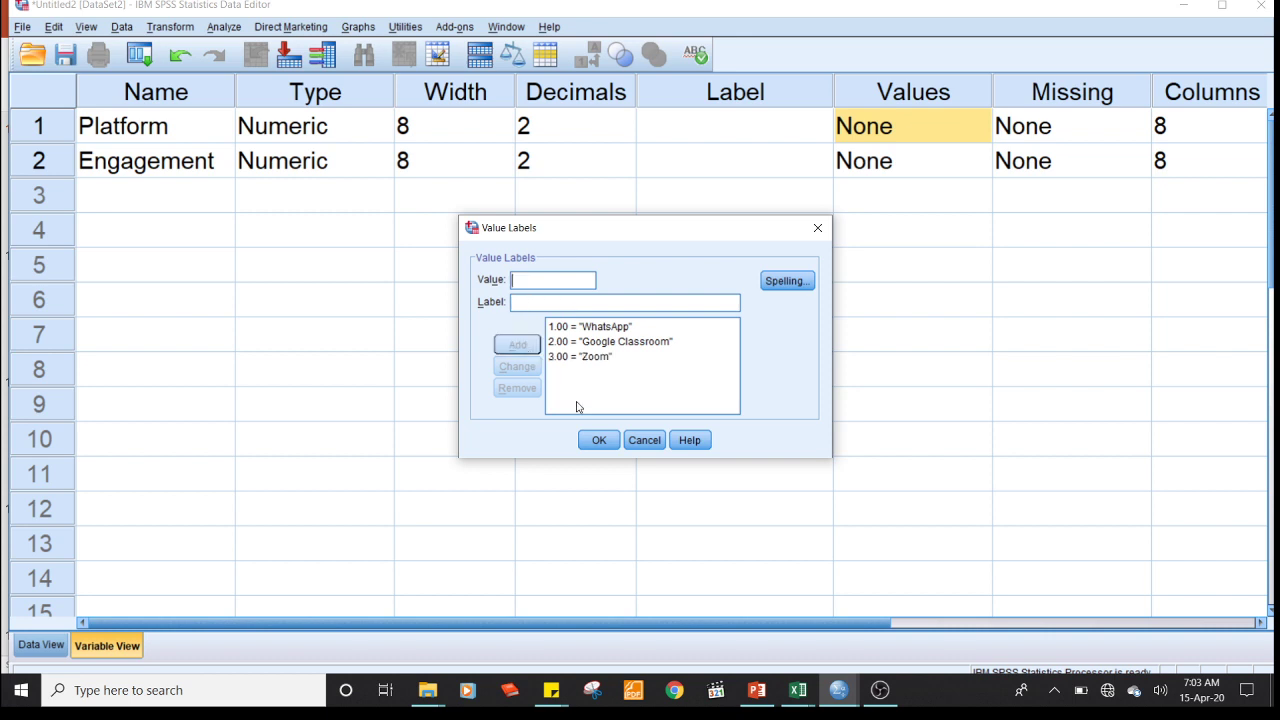
pyautogui.click(598, 440)
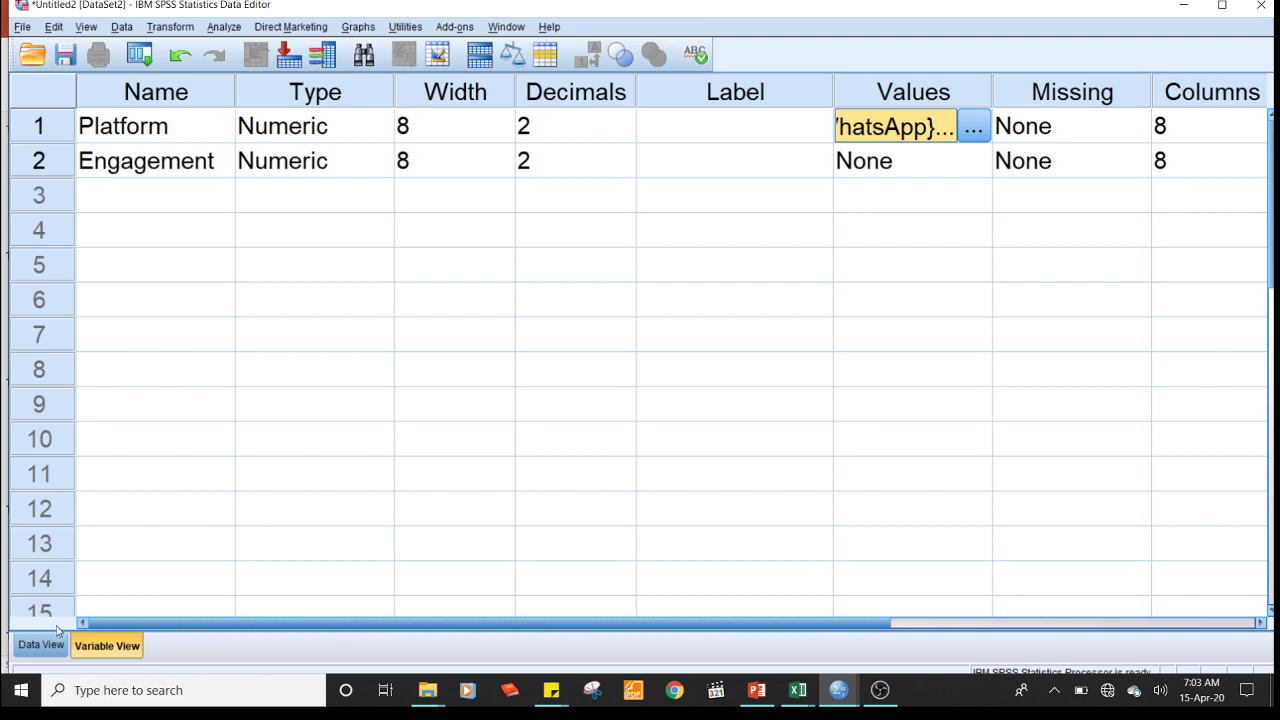
# Enter the value 1 for Platform in rows 1 to 15 of the data sheet.
pyautogui.click(55, 647)
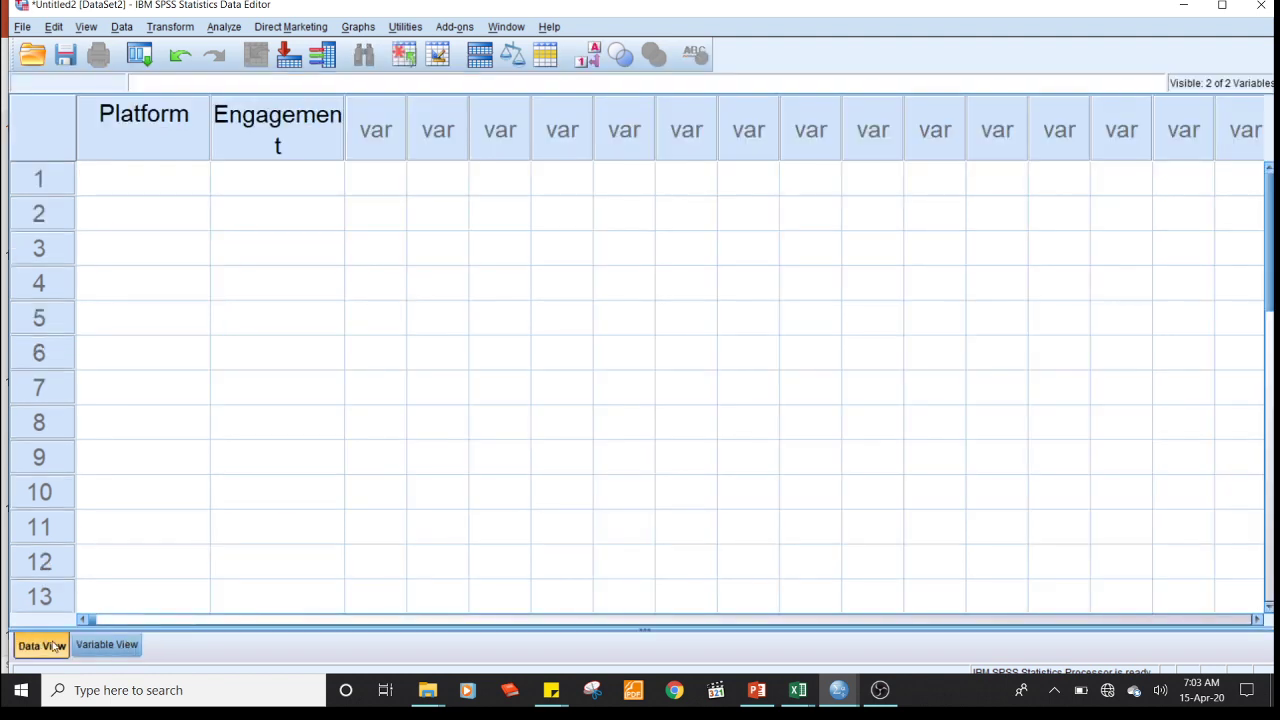
pyautogui.click(135, 190)
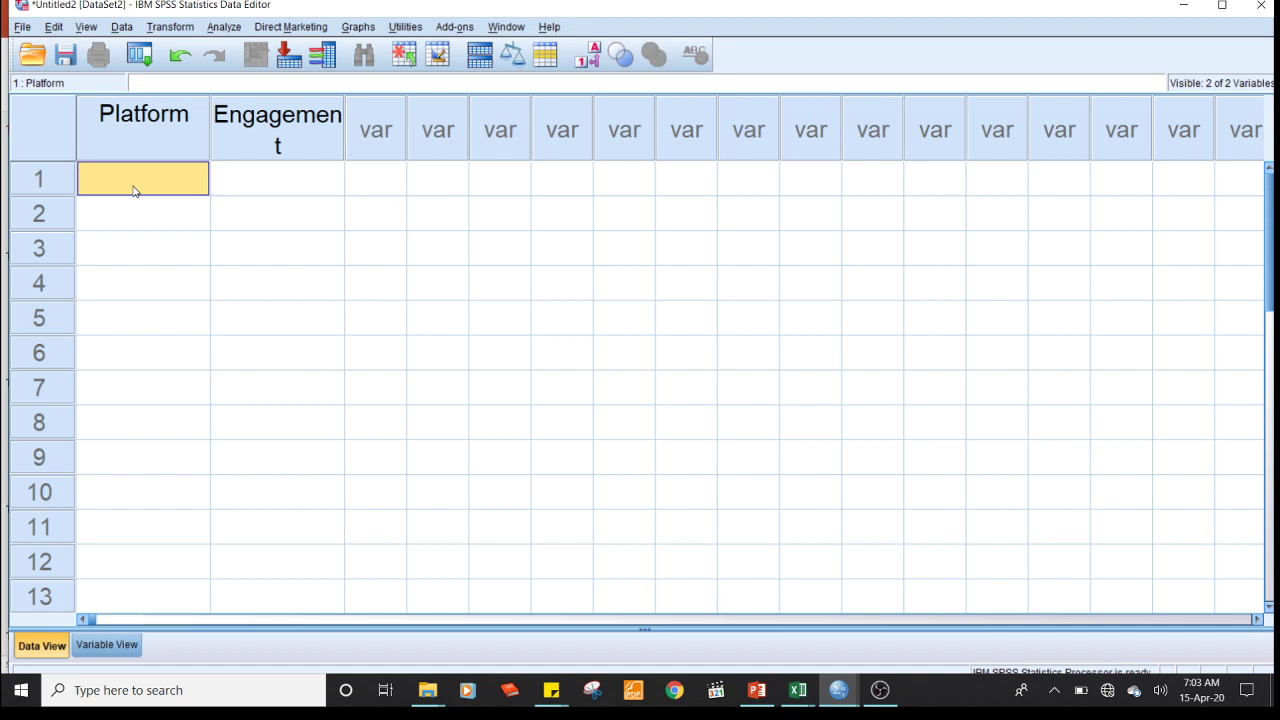
pyautogui.write('1')
pyautogui.press('Return')
pyautogui.write('1')
pyautogui.press('Return')
pyautogui.write('1')
pyautogui.press('Return')
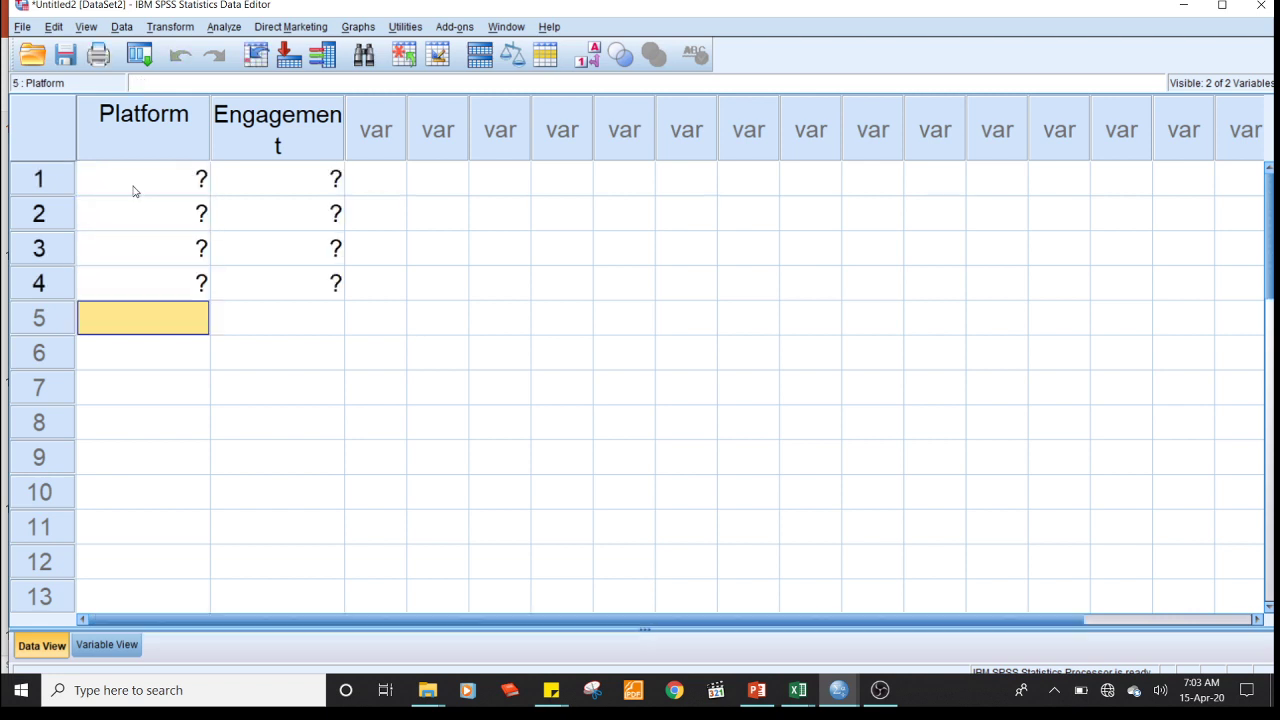
pyautogui.write('1')
pyautogui.press('Return')
pyautogui.write('1')
pyautogui.press('Return')
pyautogui.write('1')
pyautogui.press('Return')
pyautogui.write('1 1')
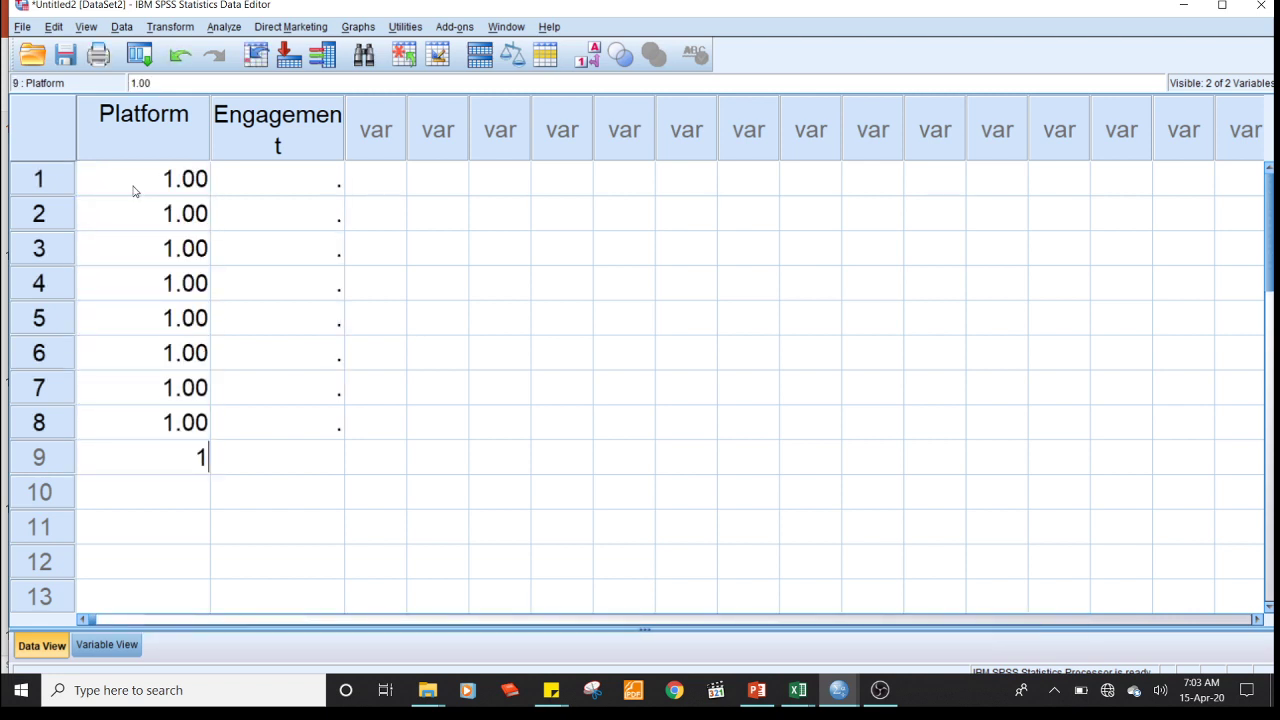
pyautogui.press('Return')
pyautogui.write('1')
pyautogui.press('Return')
pyautogui.write('1')
pyautogui.press('Return')
pyautogui.write('1')
pyautogui.press('Return')
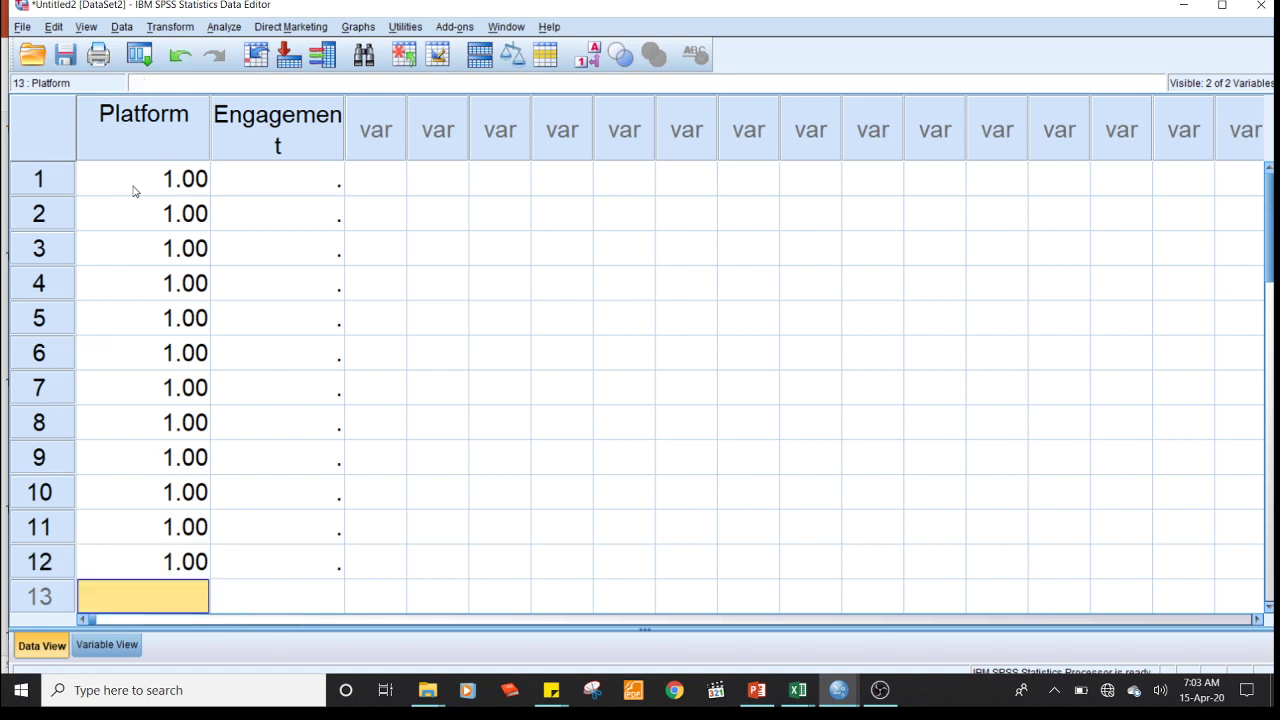
pyautogui.write('1')
pyautogui.press('Return')
pyautogui.write('1')
pyautogui.press('Return')
pyautogui.write('1')
pyautogui.press('Return')
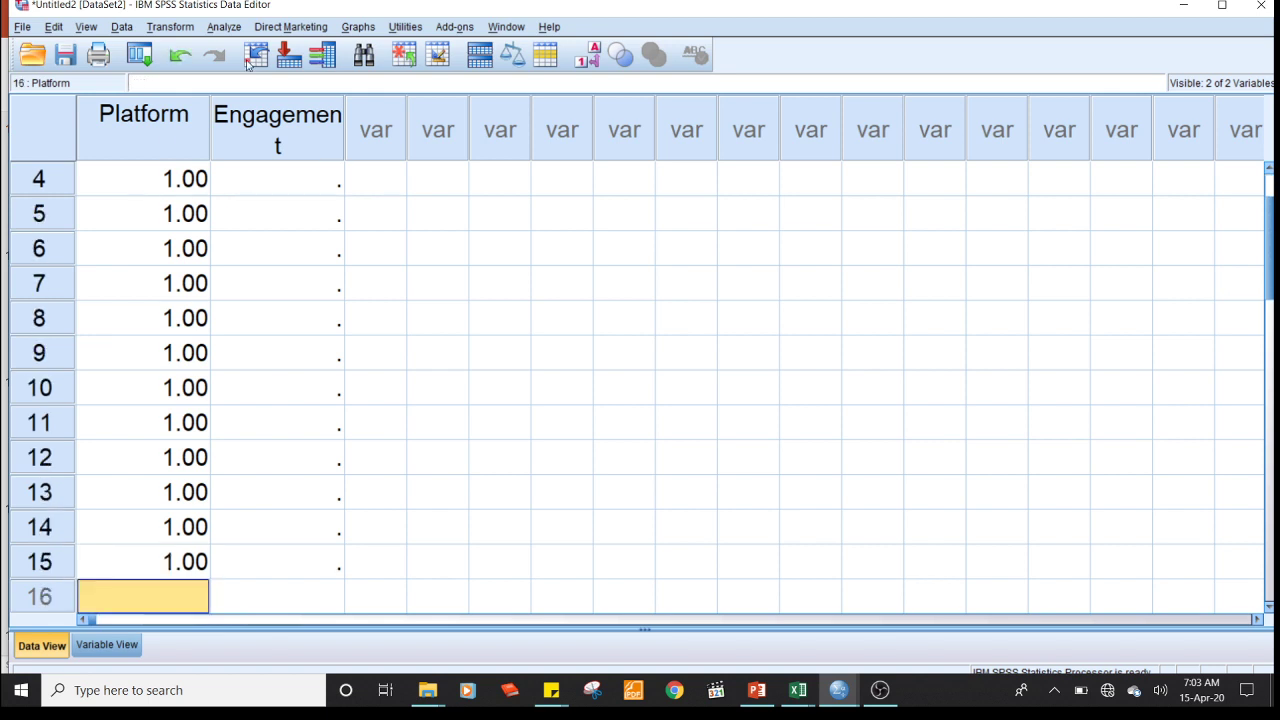
# Display the Platform data as value labels to check the coding, and return to the numeric codes.
pyautogui.click(588, 57)
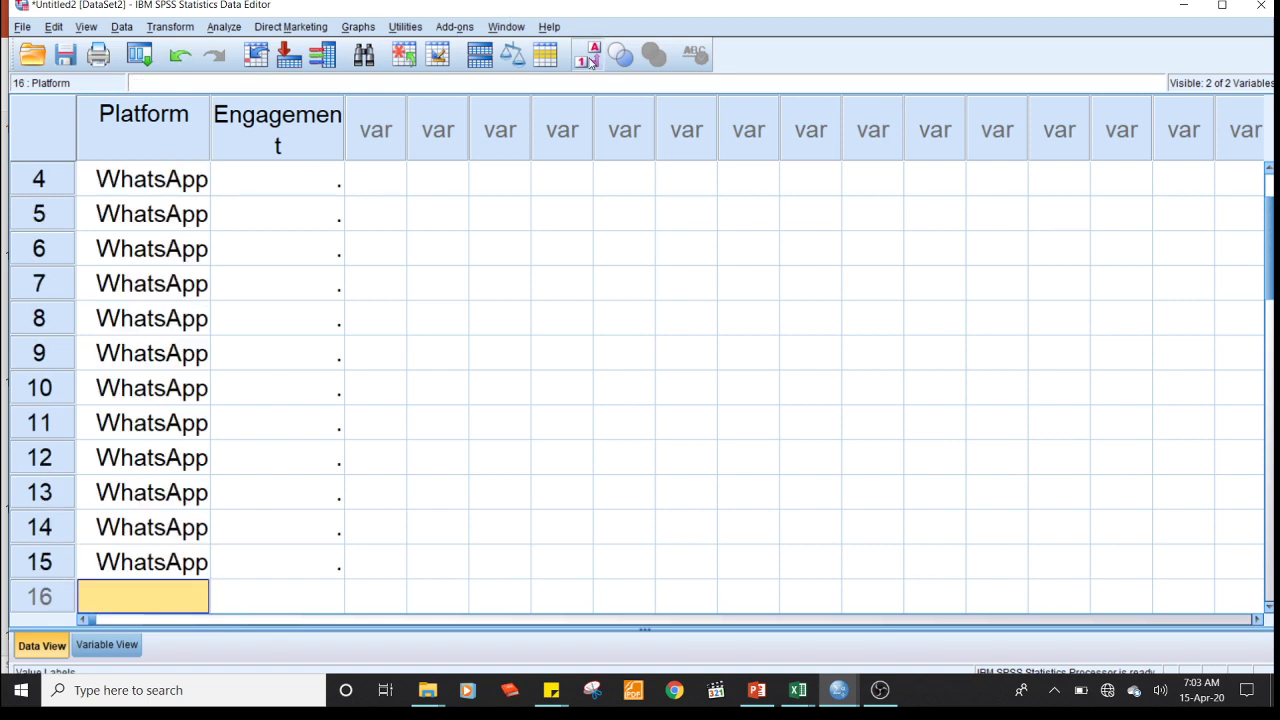
pyautogui.click(590, 60)
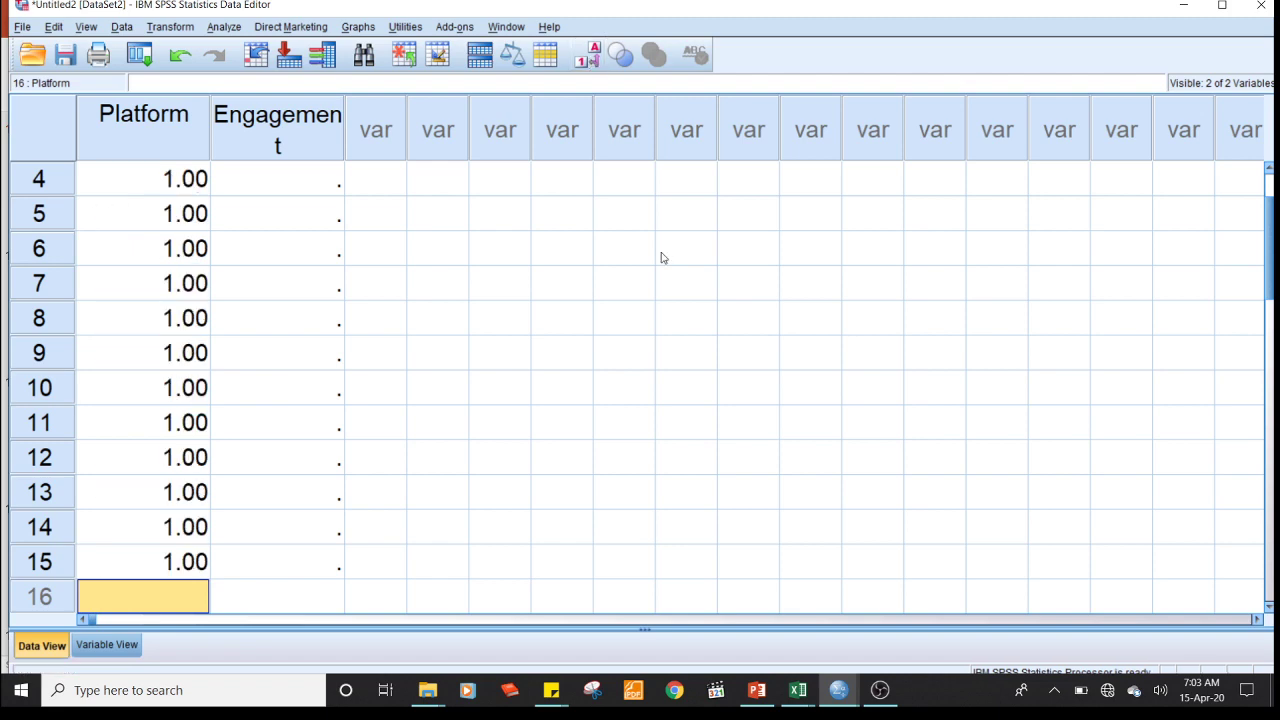
# Switch to PowerPoint and select the A1 scores for rows 1 to 15 in the LAT 11-1 table.
pyautogui.click(806, 690)
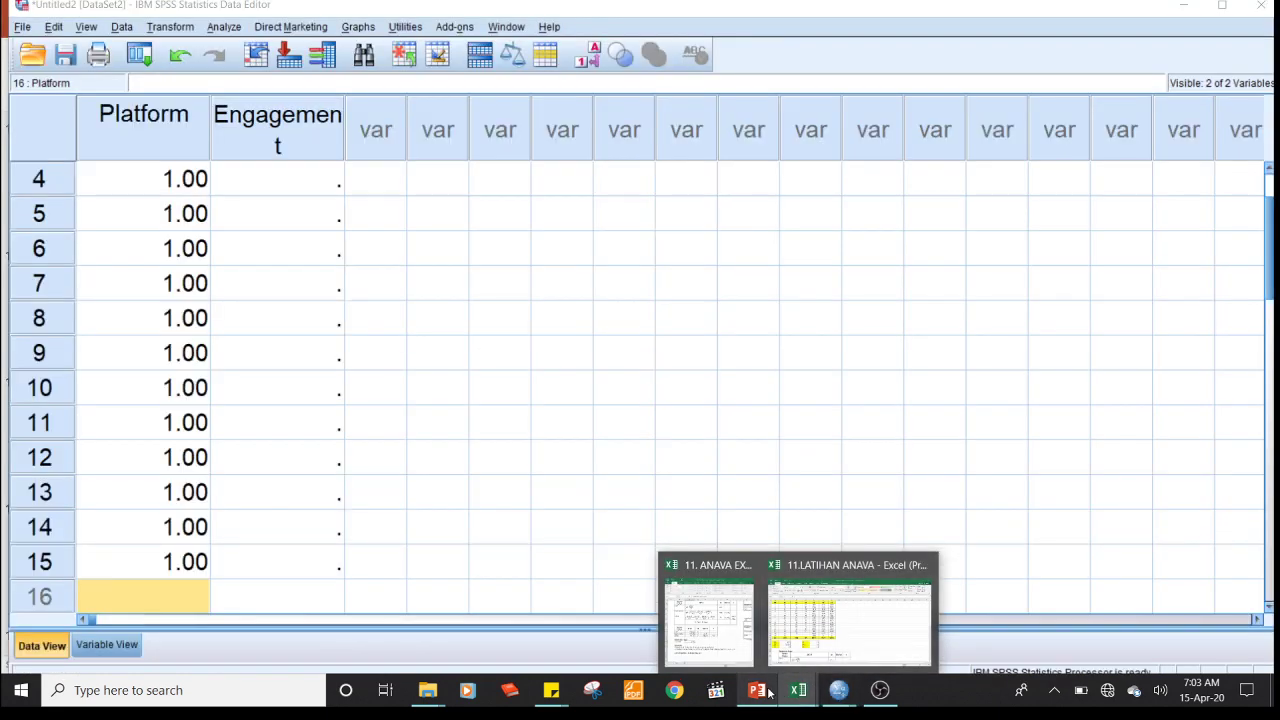
pyautogui.click(757, 690)
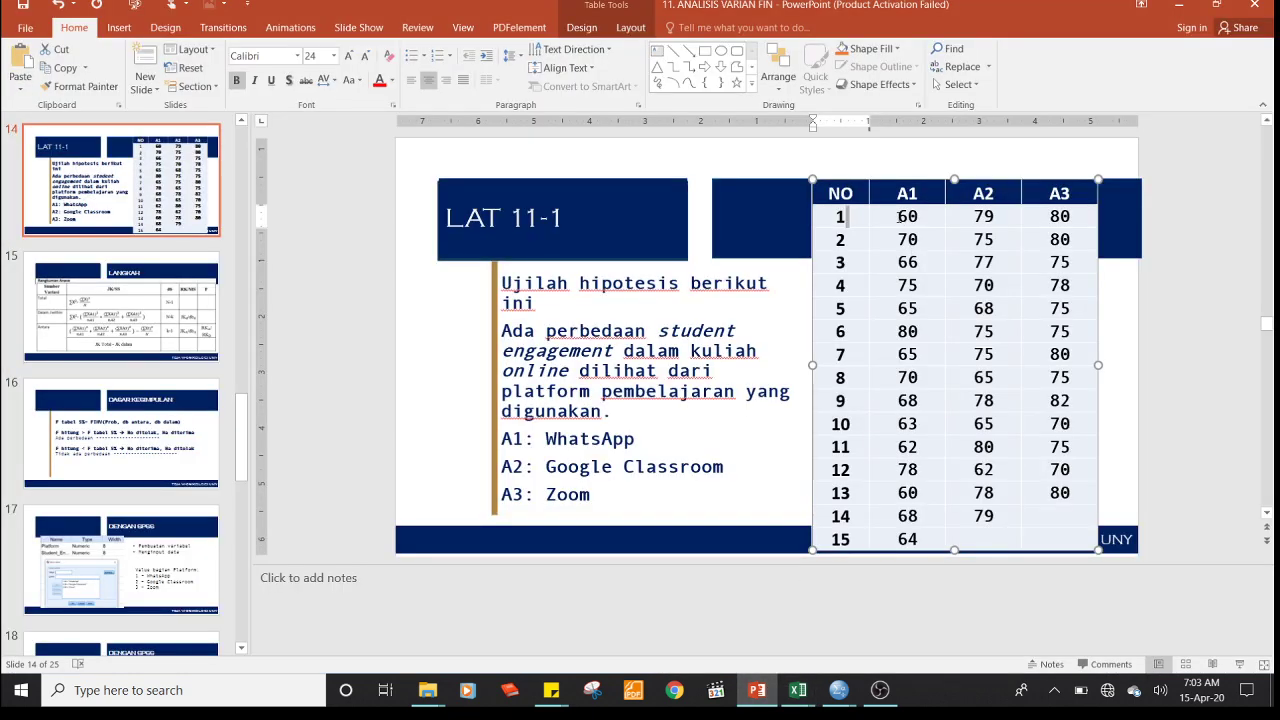
pyautogui.moveTo(900, 216); pyautogui.dragTo(916, 532)
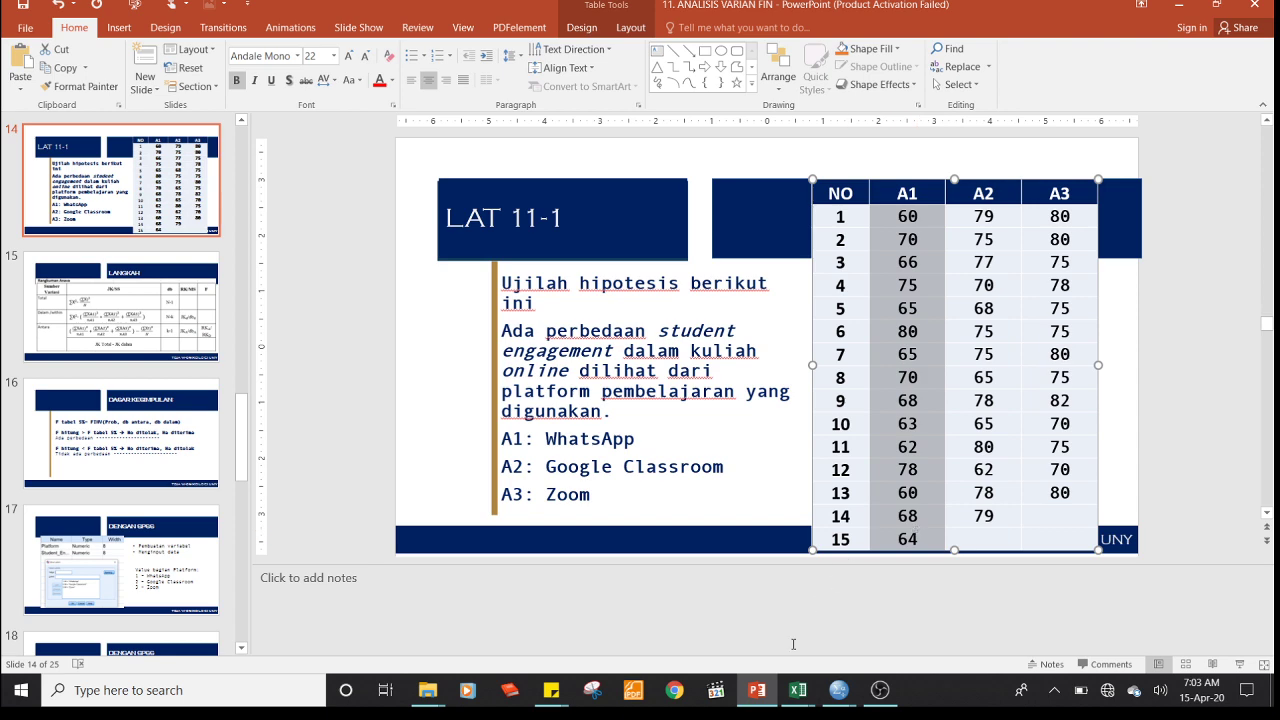
# Switch back to the Untitled2 data set in SPSS and select the Engagement cell in row 1.
pyautogui.click(838, 690)
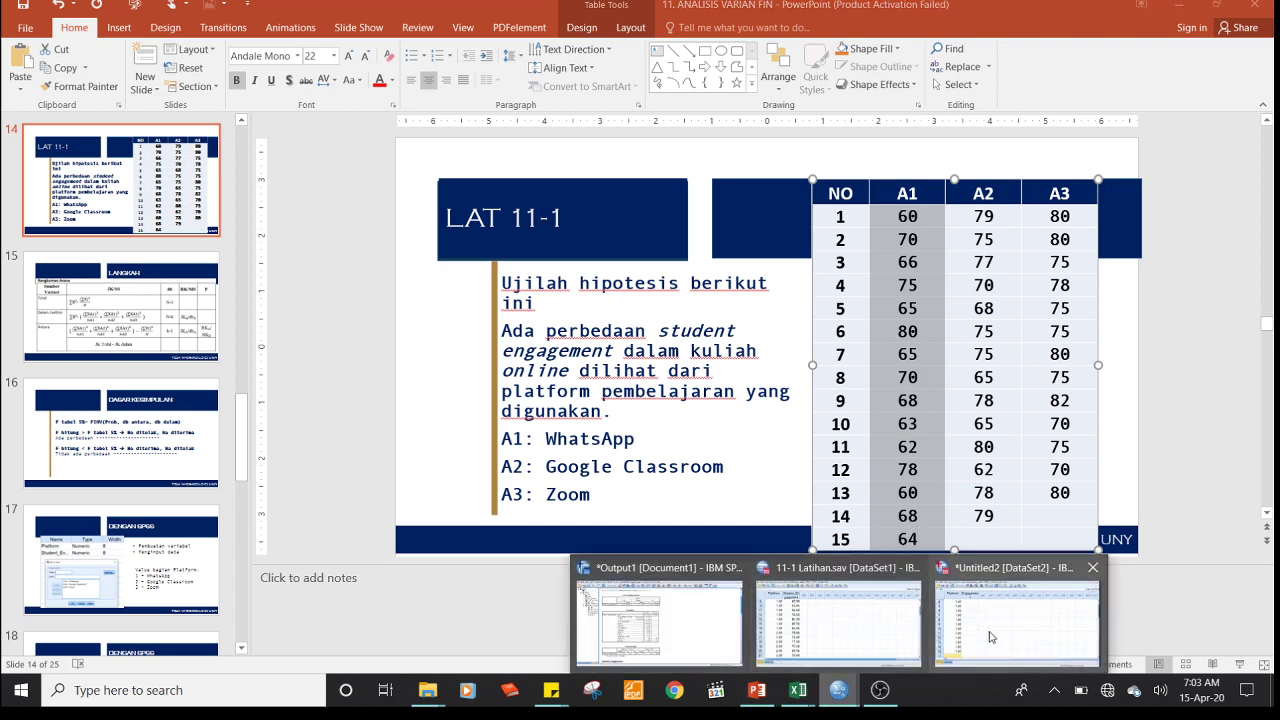
pyautogui.click(990, 637)
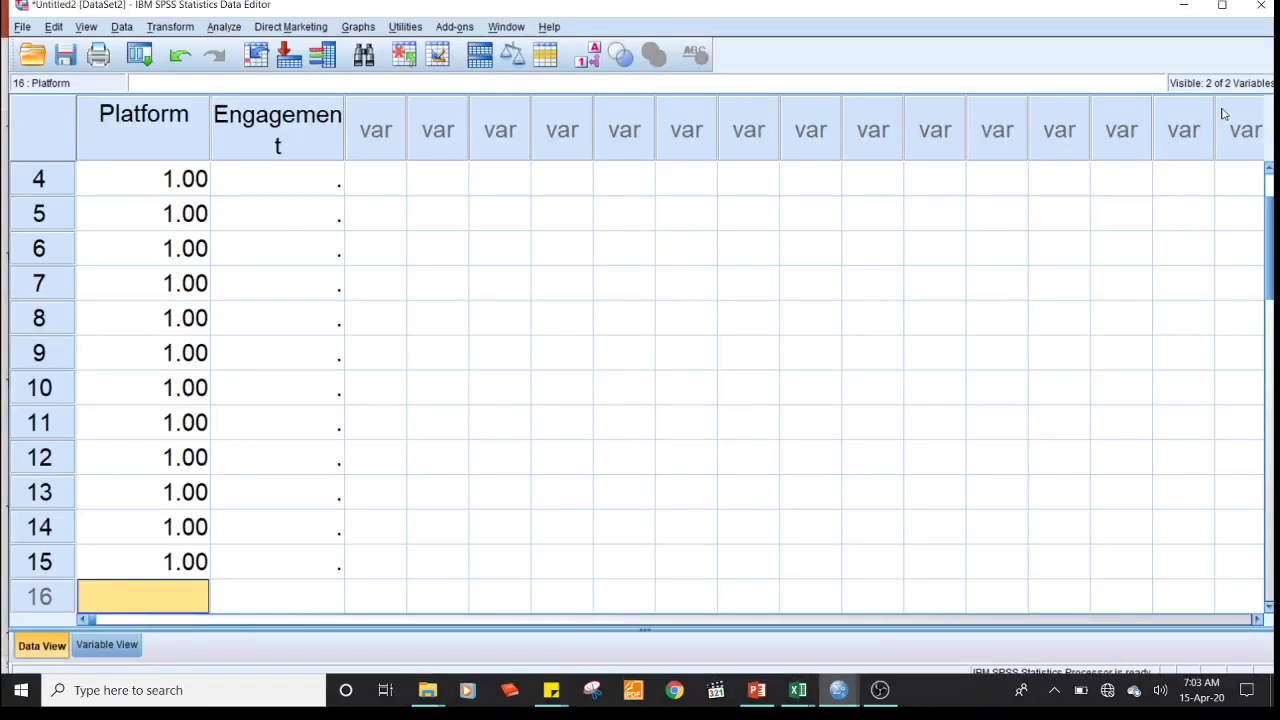
pyautogui.scroll(1, 1268, 200)
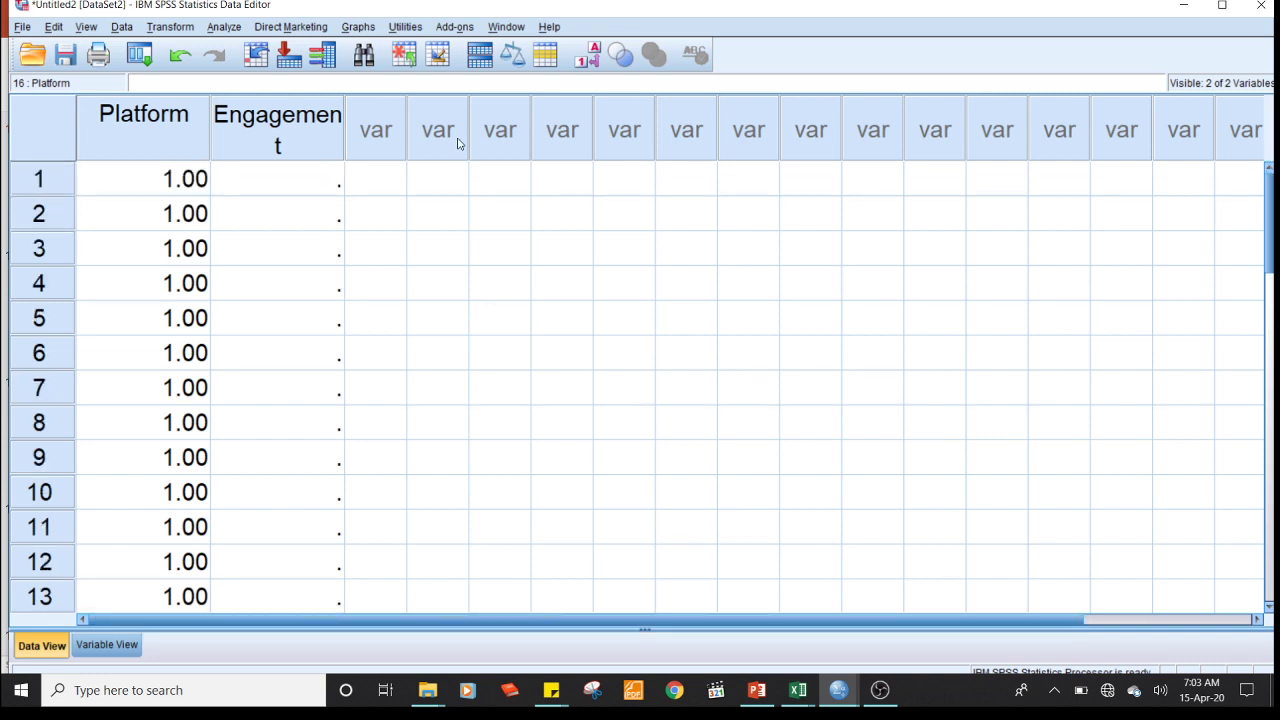
pyautogui.click(335, 176)
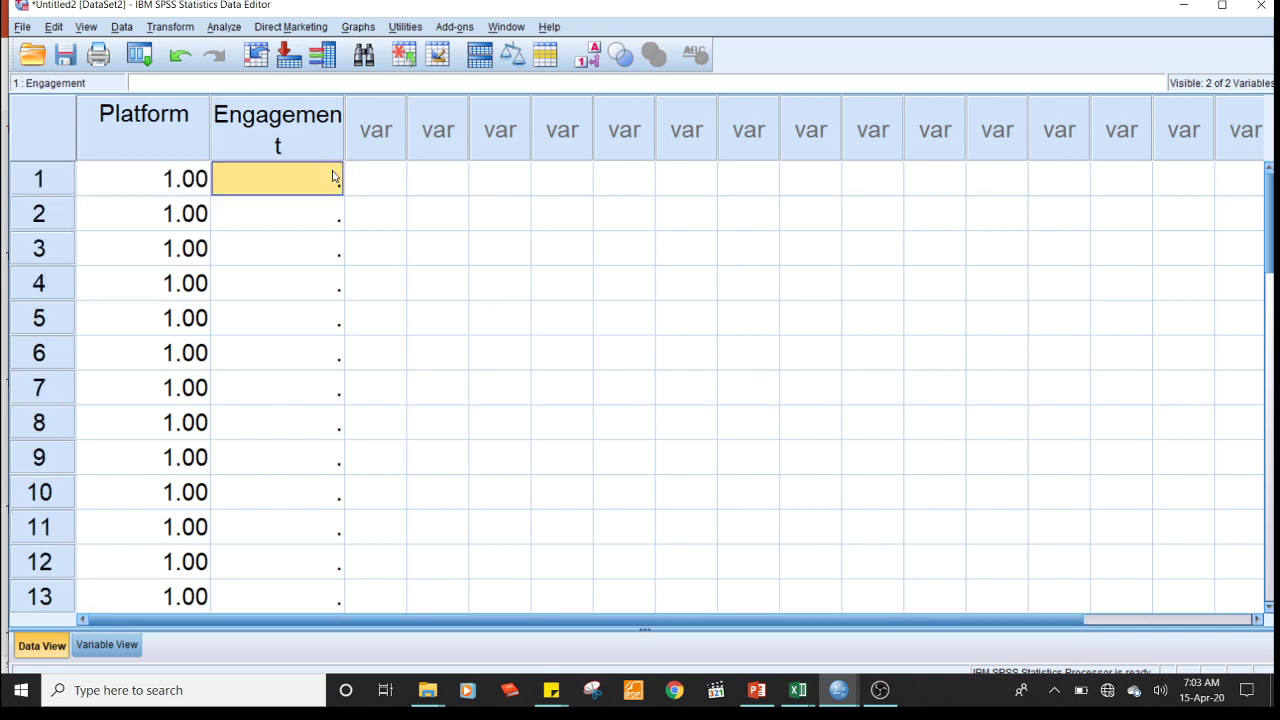
pyautogui.click(431, 252)
pyautogui.click(331, 191)
# Switch to the 11.LATIHAN ANAVA workbook in Excel and copy the 15 A1 scores in B2:B16.
pyautogui.moveTo(807, 694)
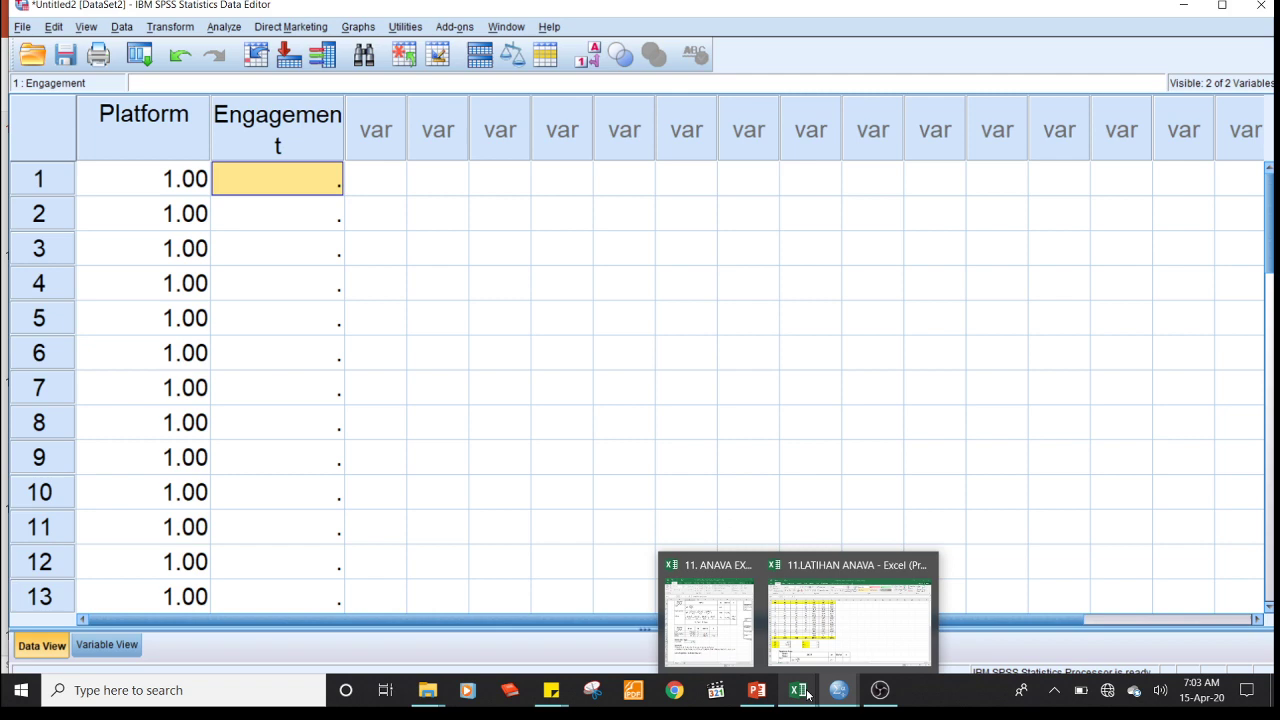
pyautogui.click(824, 628)
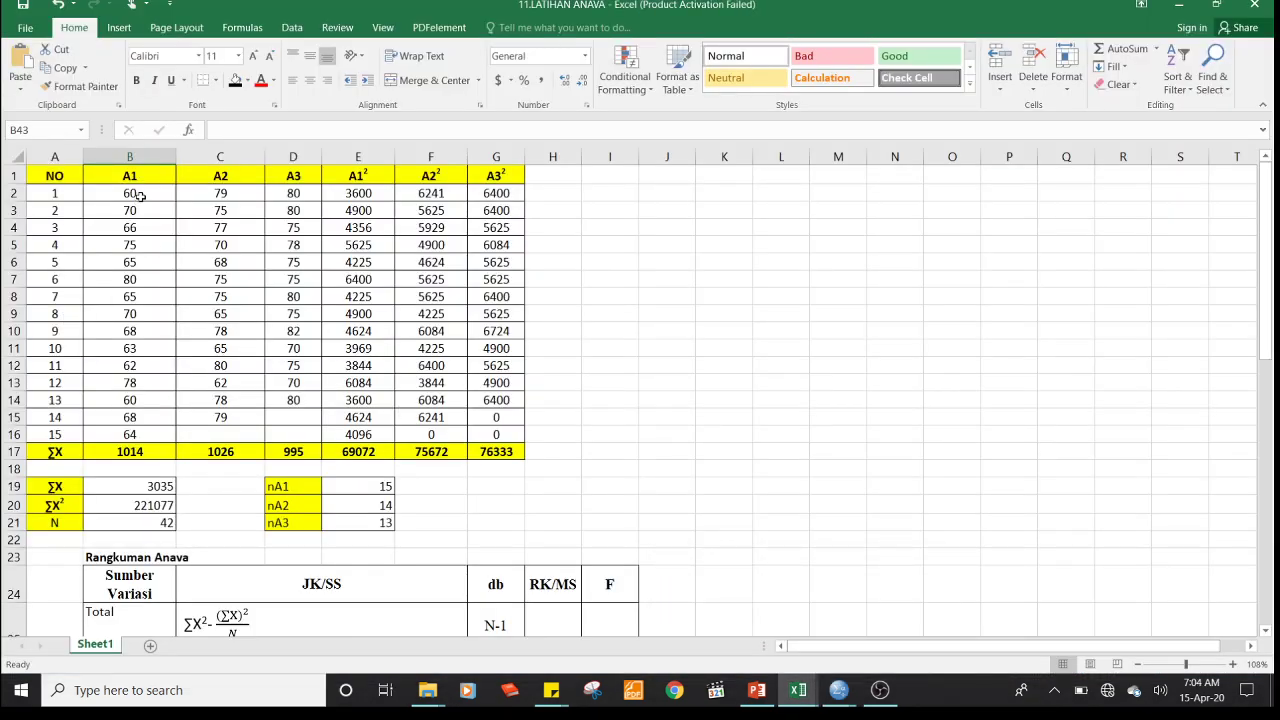
pyautogui.moveTo(140, 195); pyautogui.dragTo(148, 434)
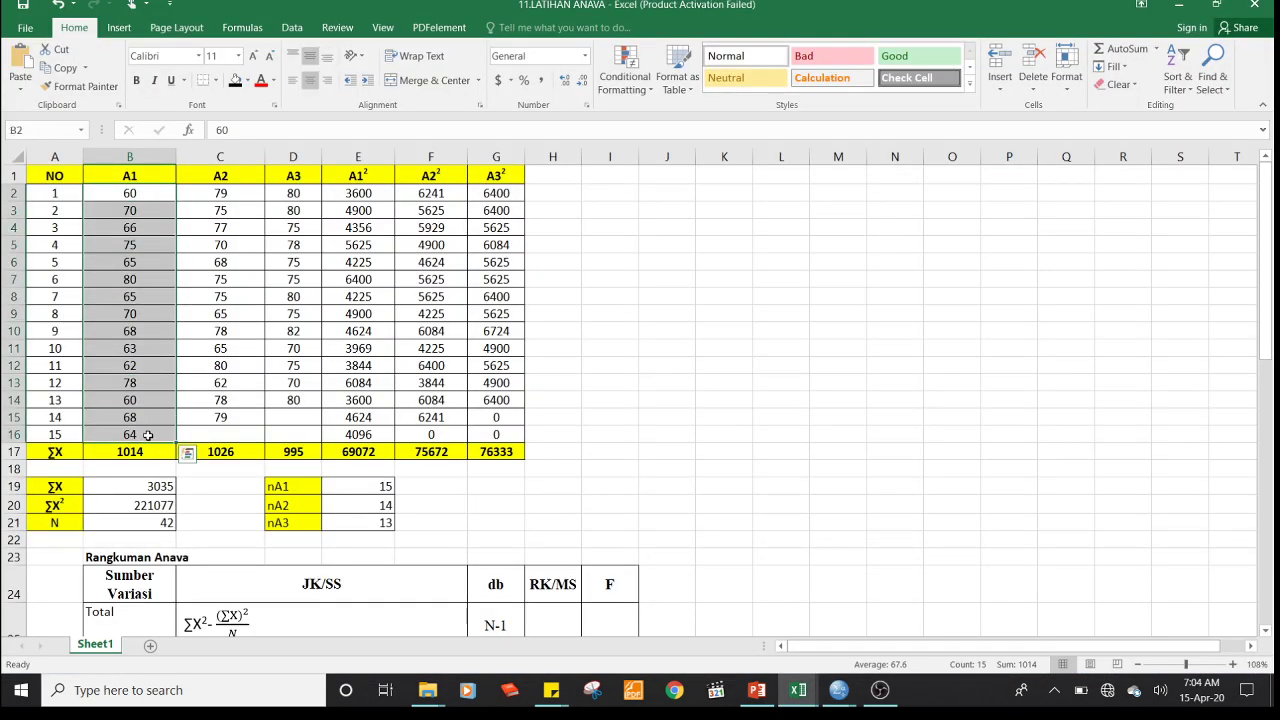
pyautogui.hotkey('ctrl', 'c')
# Return to the Untitled2 data set in SPSS and paste the A1 scores into Engagement from row 1 to 15.
pyautogui.click(839, 691)
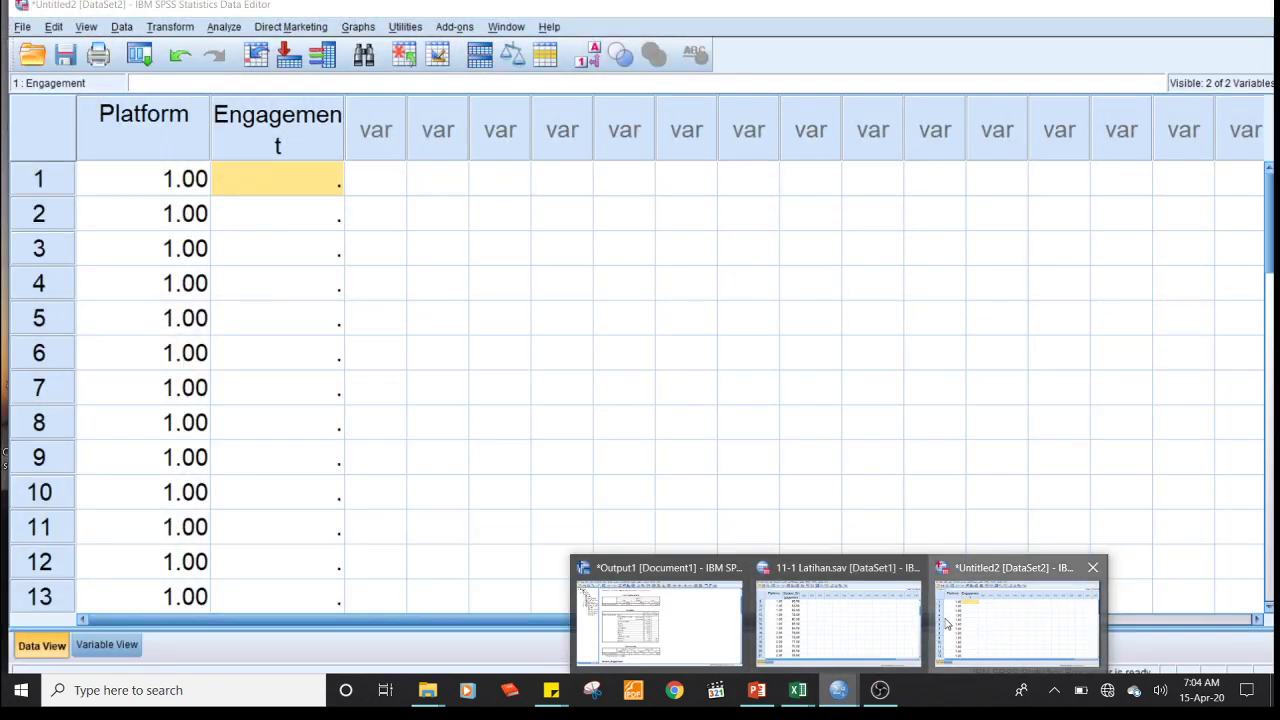
pyautogui.click(1140, 615)
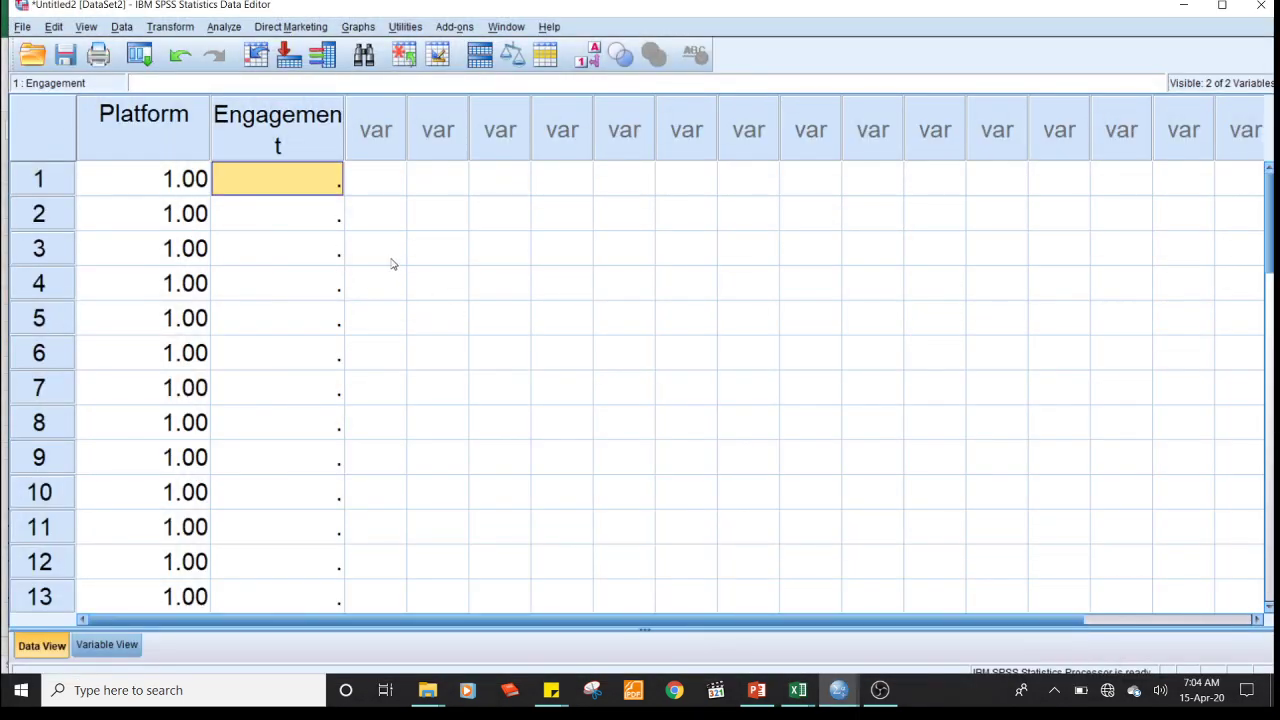
pyautogui.hotkey('ctrl', 'v')
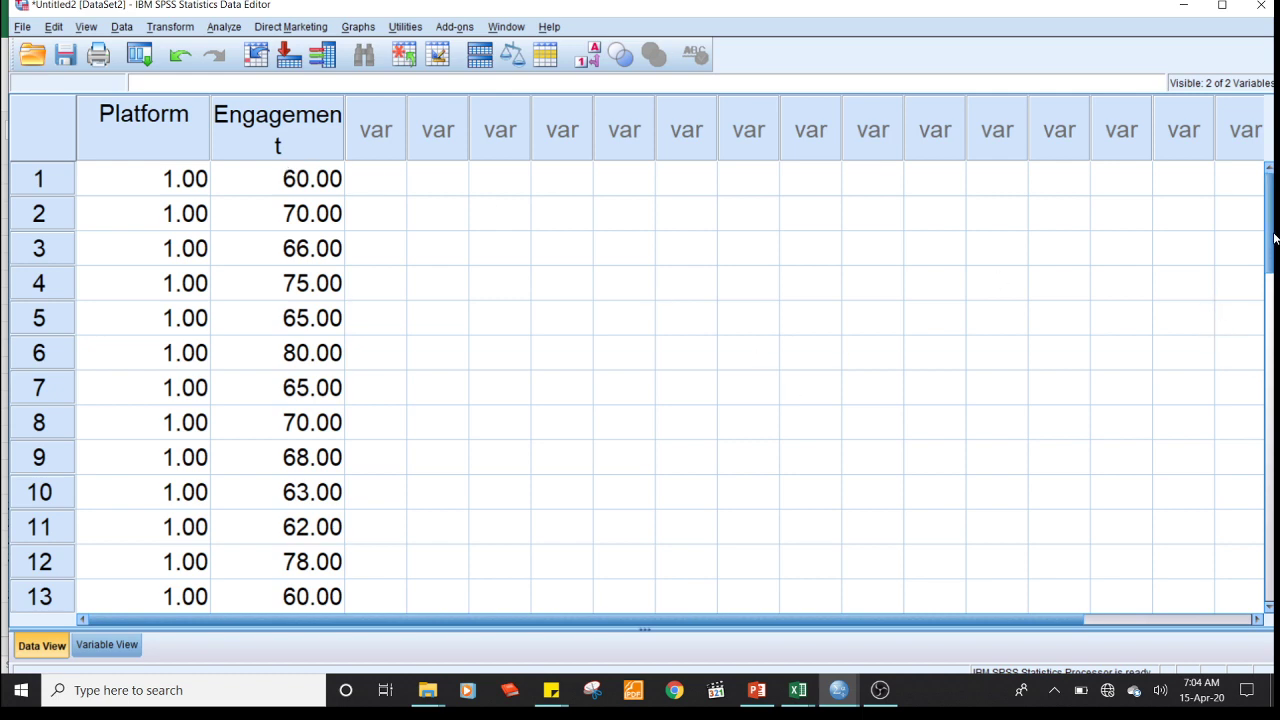
pyautogui.scroll(-2, 1274, 240)
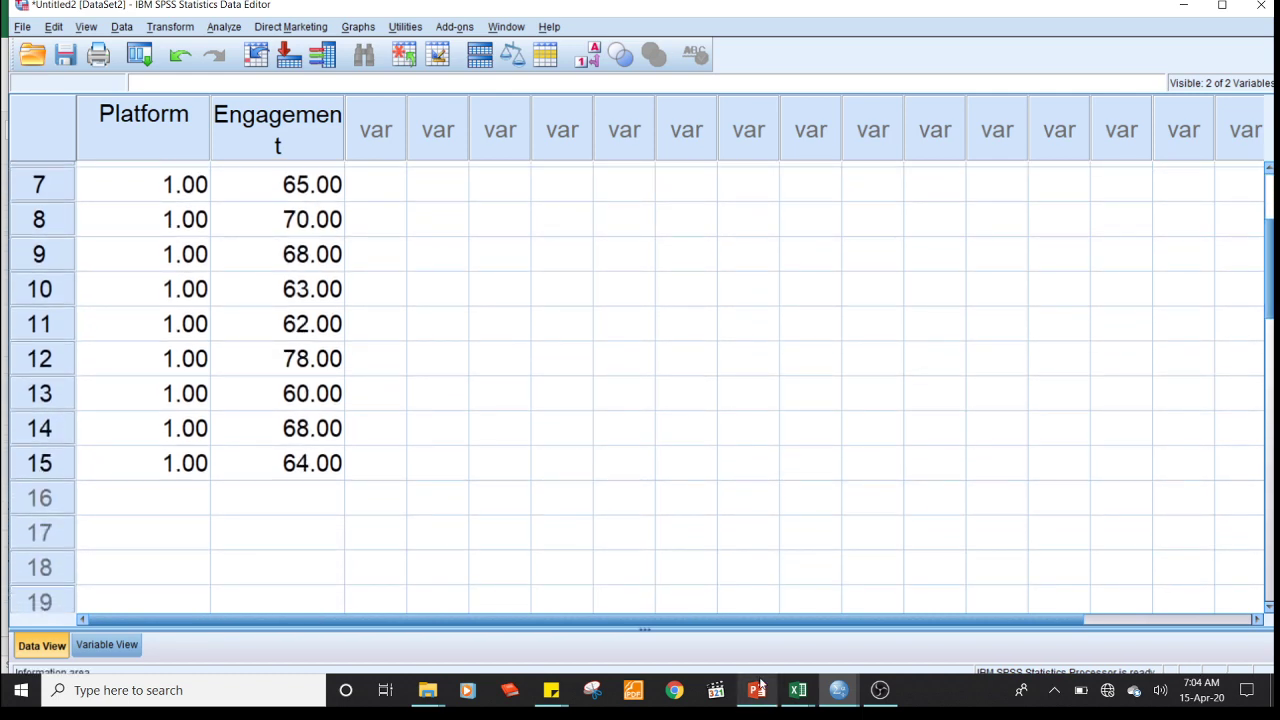
# Switch to the 11.LATIHAN ANAVA workbook in Excel and copy the 14 A2 scores in C2:C15.
pyautogui.moveTo(803, 700)
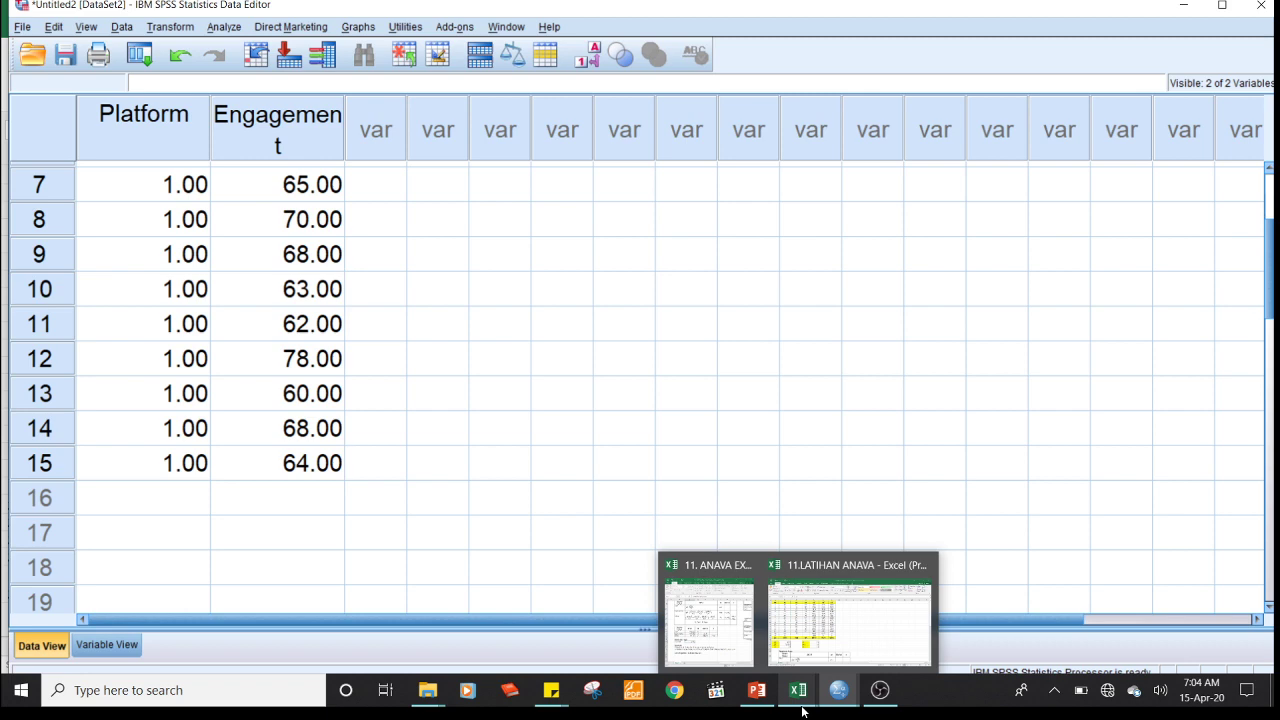
pyautogui.click(802, 626)
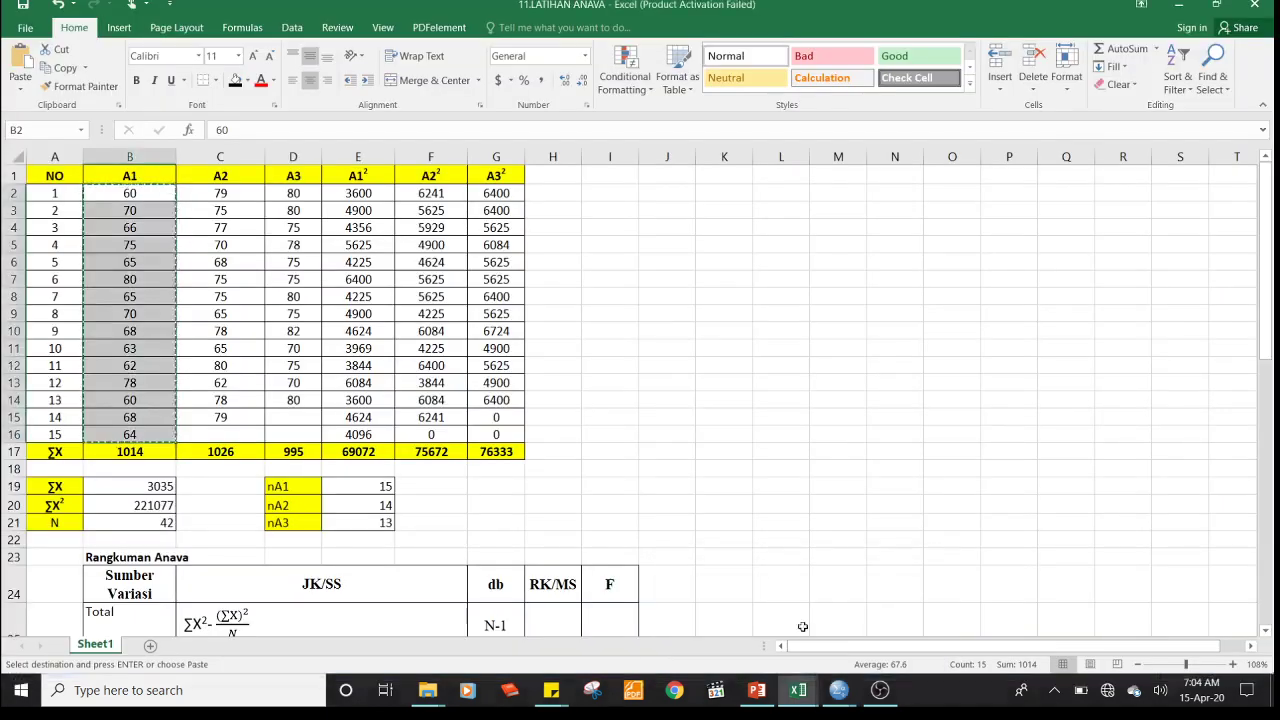
pyautogui.click(254, 193)
pyautogui.moveTo(247, 246); pyautogui.dragTo(259, 417)
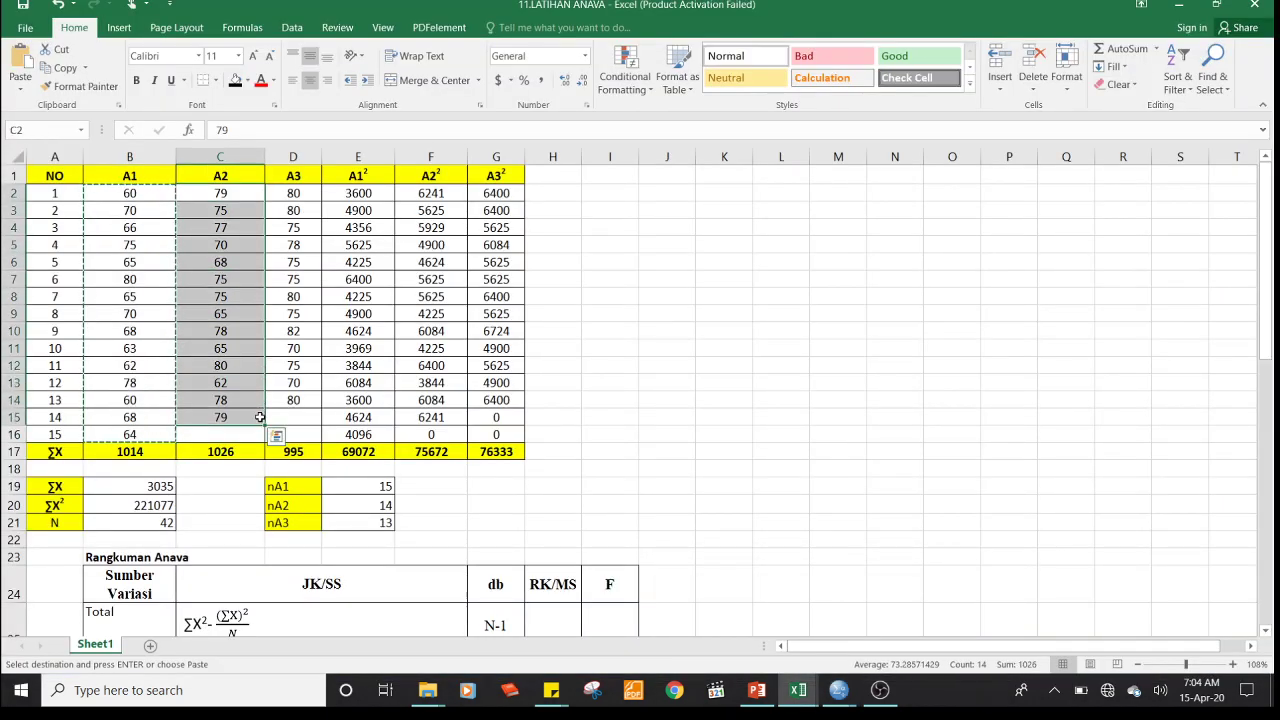
pyautogui.hotkey('ctrl', 'c')
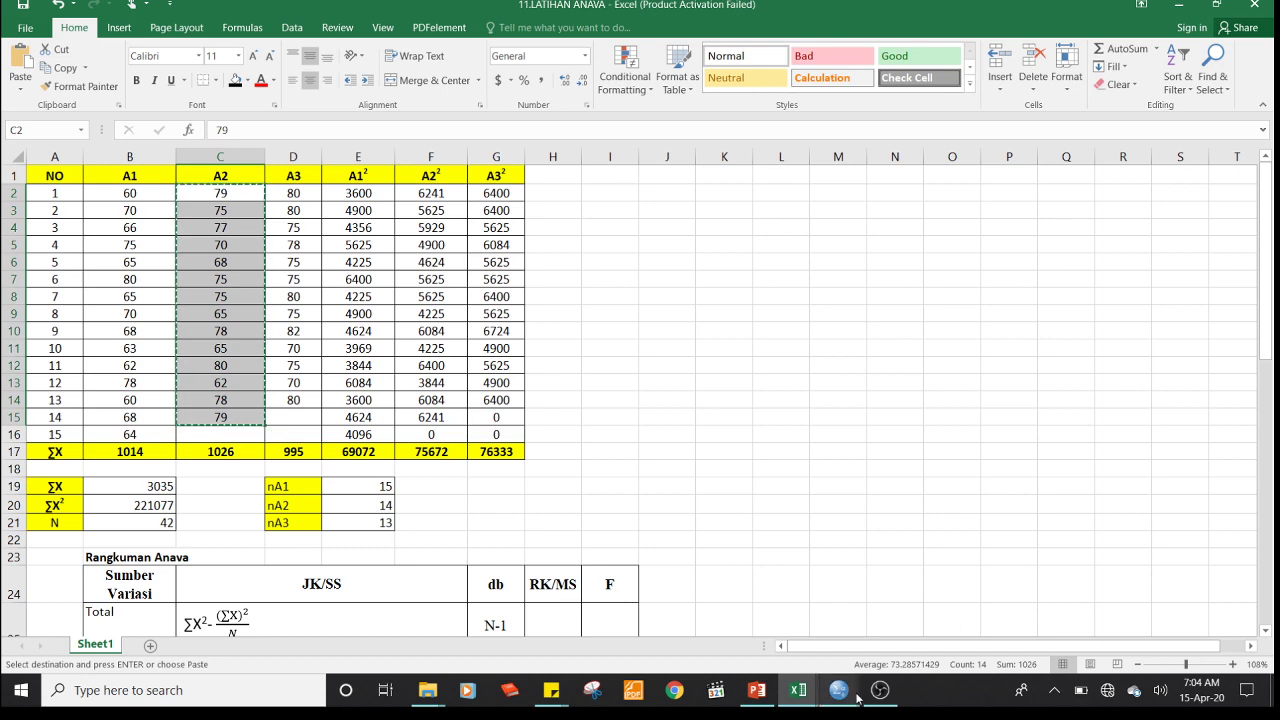
# Return to the Untitled2 data set in SPSS and enter the value 2 for Platform in rows 16 to 29.
pyautogui.moveTo(845, 695)
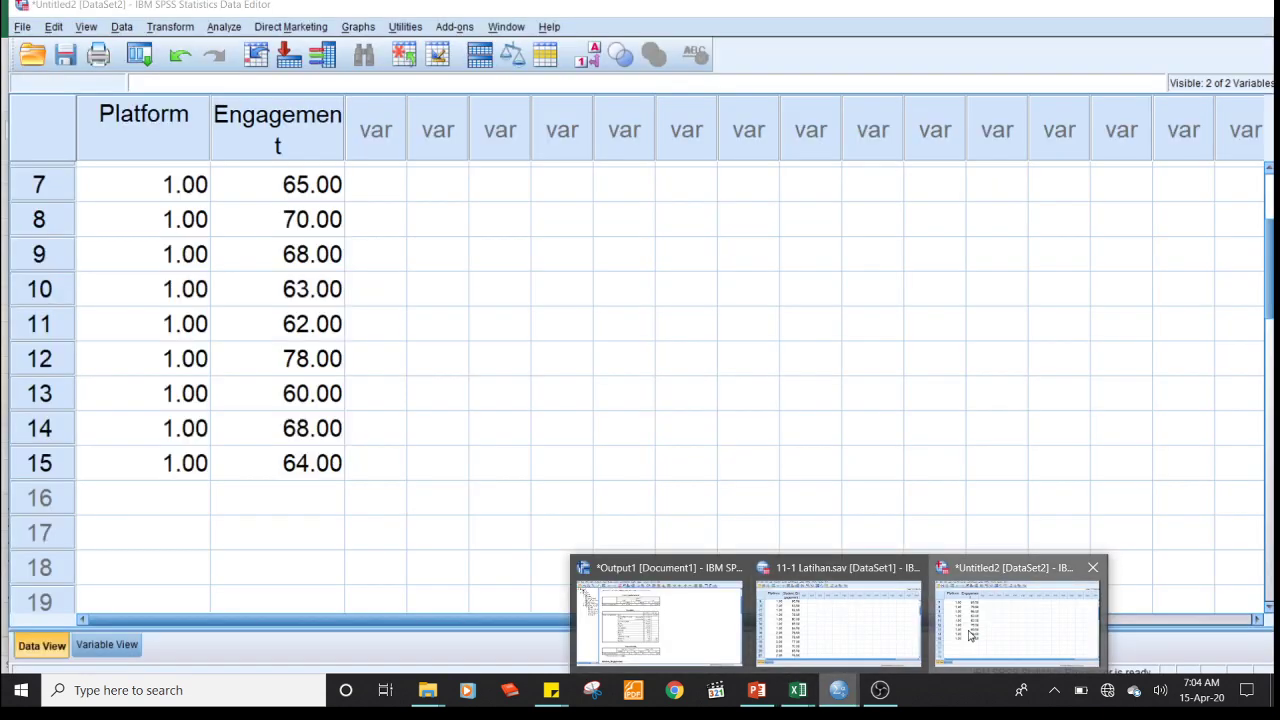
pyautogui.click(1020, 628)
pyautogui.click(109, 514)
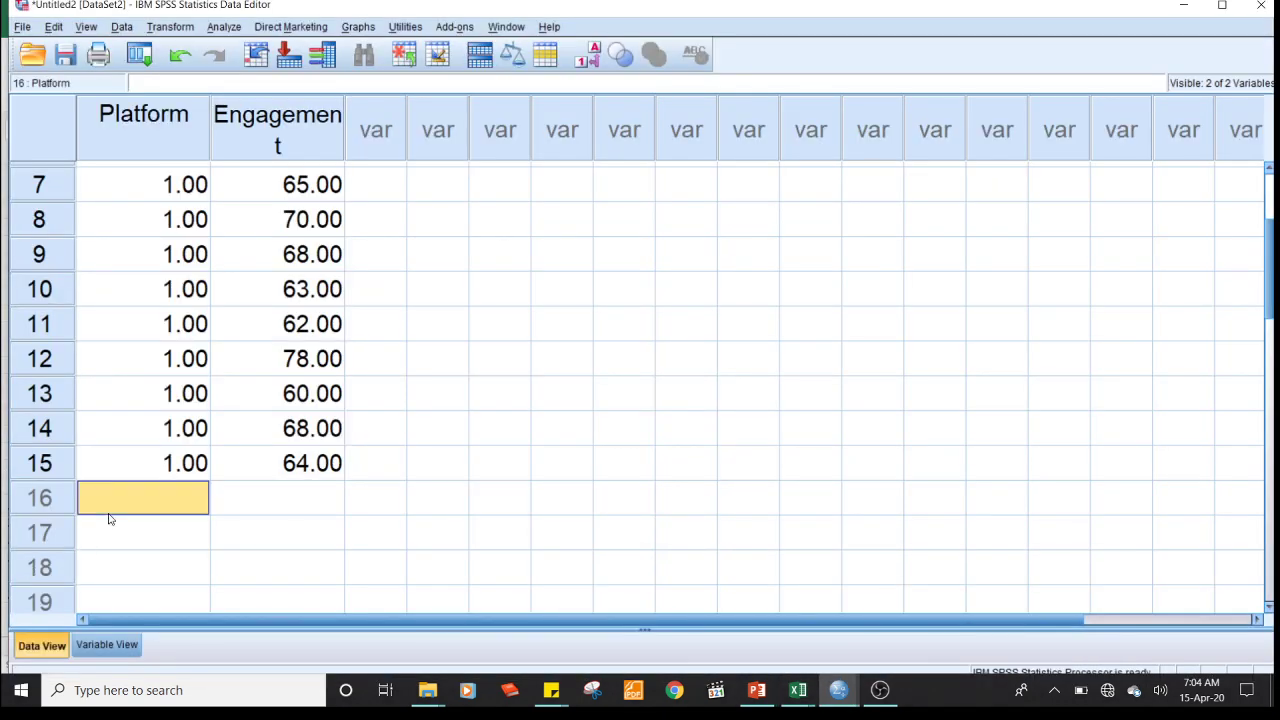
pyautogui.write('2')
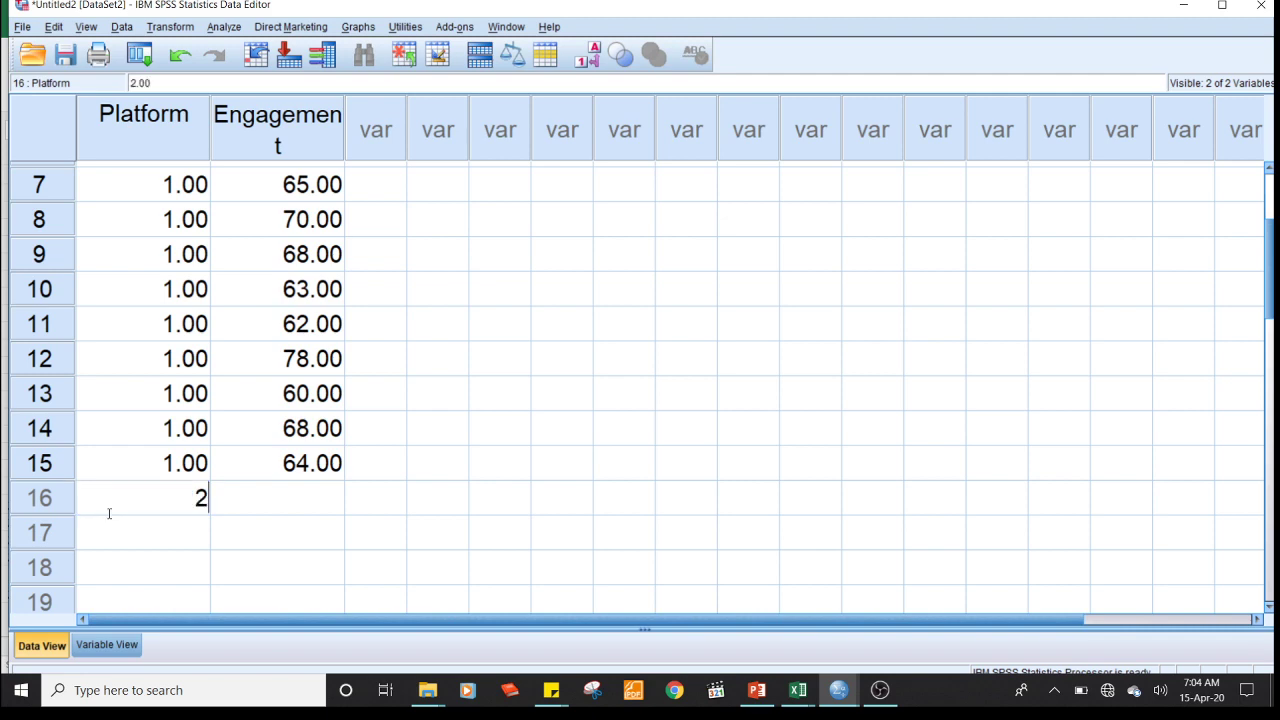
pyautogui.press('Return')
pyautogui.write('2')
pyautogui.press('Return')
pyautogui.write('2')
pyautogui.press('Return')
pyautogui.write('2')
pyautogui.press('Return')
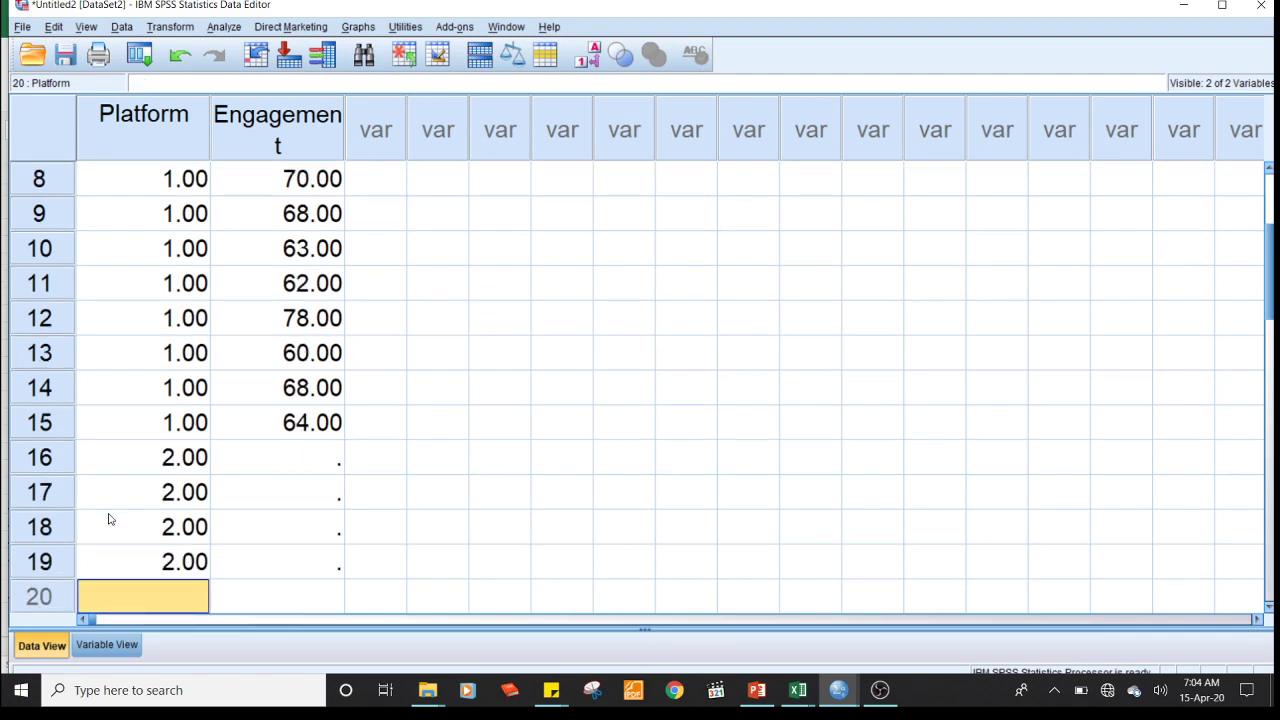
pyautogui.write('2')
pyautogui.press('Return')
pyautogui.write('2')
pyautogui.press('Return')
pyautogui.write('2 2')
pyautogui.press('Return')
pyautogui.write('2')
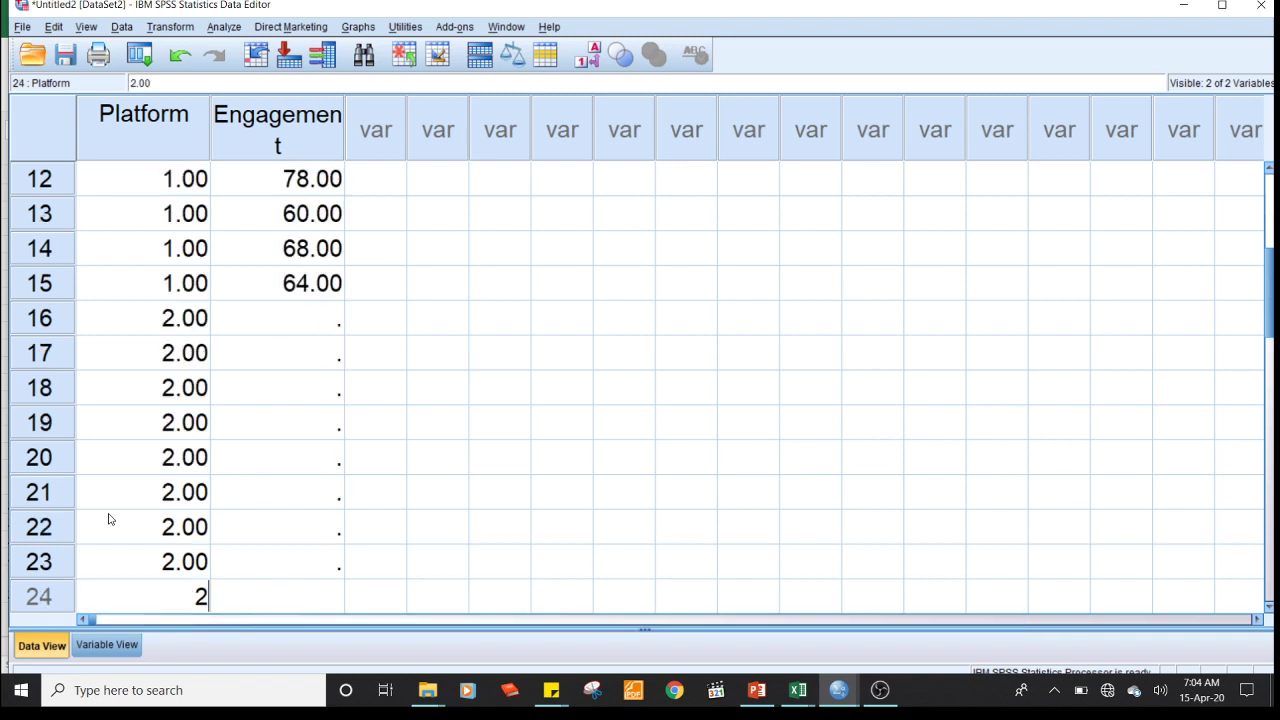
pyautogui.press('Return')
pyautogui.write('2')
pyautogui.press('Return')
pyautogui.write('2')
pyautogui.press('Return')
pyautogui.write('2')
pyautogui.press('Return')
pyautogui.write('2')
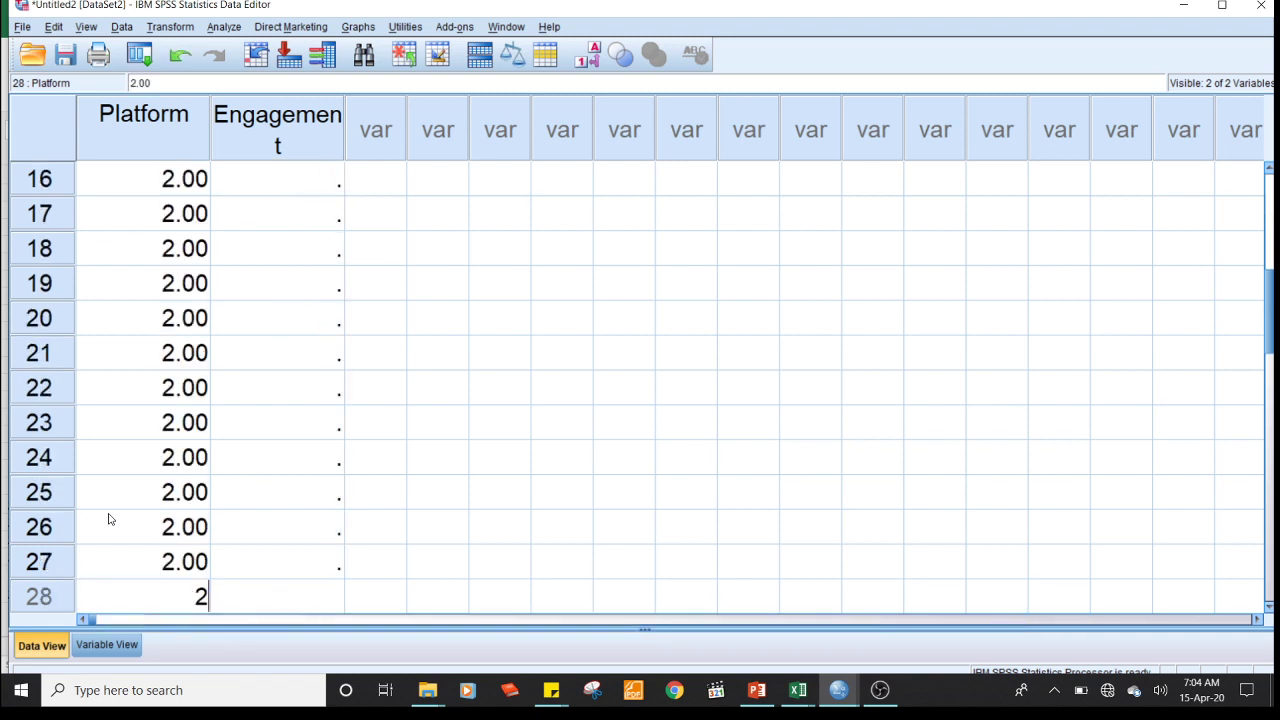
pyautogui.press('Return')
pyautogui.write('2')
pyautogui.press('Return')
# Paste the copied A2 scores into the Engagement column starting at row 16.
pyautogui.press('Right')
pyautogui.press('Up')
pyautogui.press('Up')
pyautogui.press('Up')
pyautogui.press('Up')
pyautogui.press('Up')
pyautogui.press('Up')
pyautogui.press('Up')
pyautogui.press('Up')
pyautogui.press('Up')
pyautogui.press('Up')
pyautogui.press('Up')
pyautogui.press('Up')
pyautogui.press('Up')
pyautogui.press('Up')
pyautogui.press('Up')
pyautogui.press('Up')
pyautogui.press('Up')
pyautogui.press('Up')
pyautogui.press('Up')
pyautogui.press('Up')
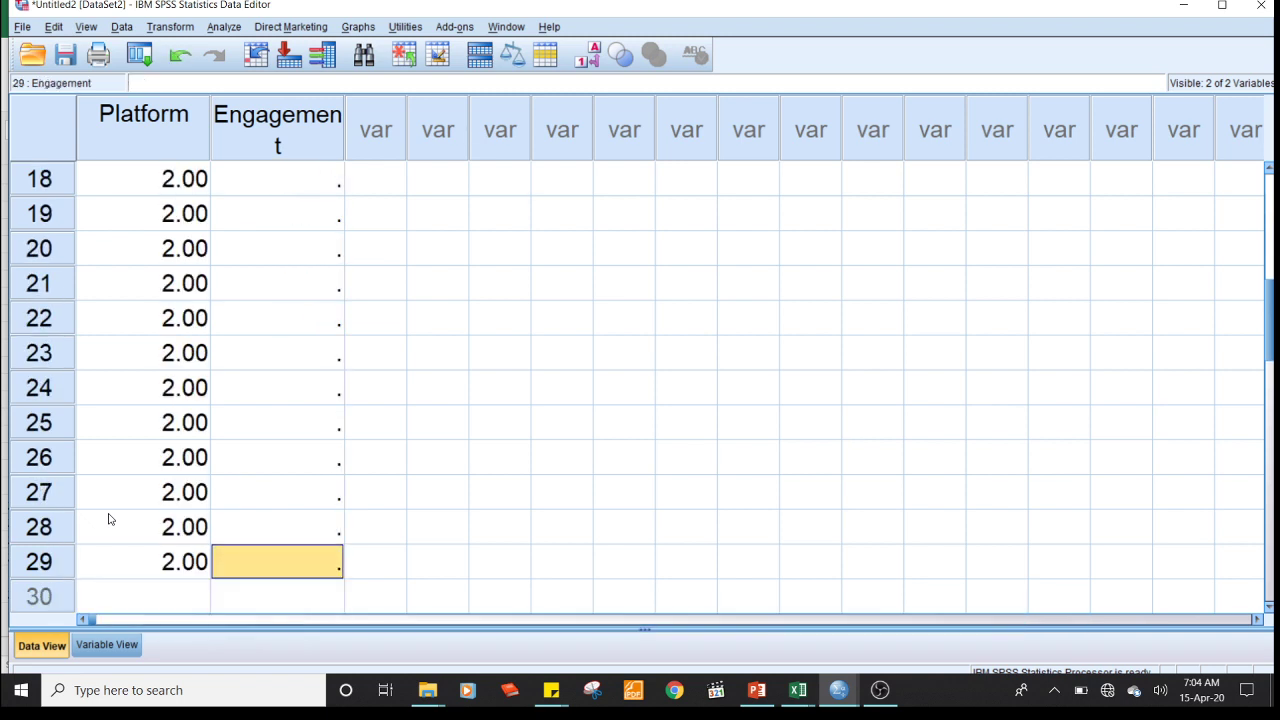
pyautogui.press('Down')
pyautogui.press('Down')
pyautogui.press('Down')
pyautogui.press('Down')
pyautogui.press('Down')
pyautogui.press('Down')
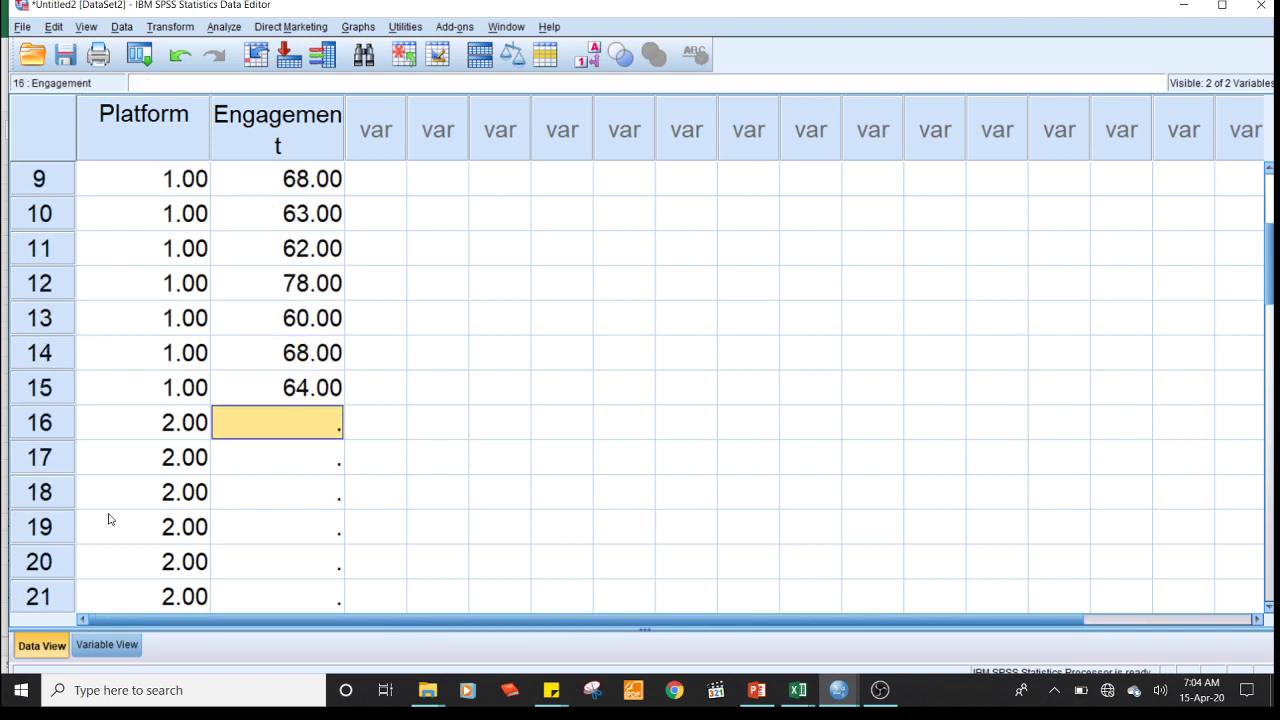
pyautogui.hotkey('ctrl', 'v')
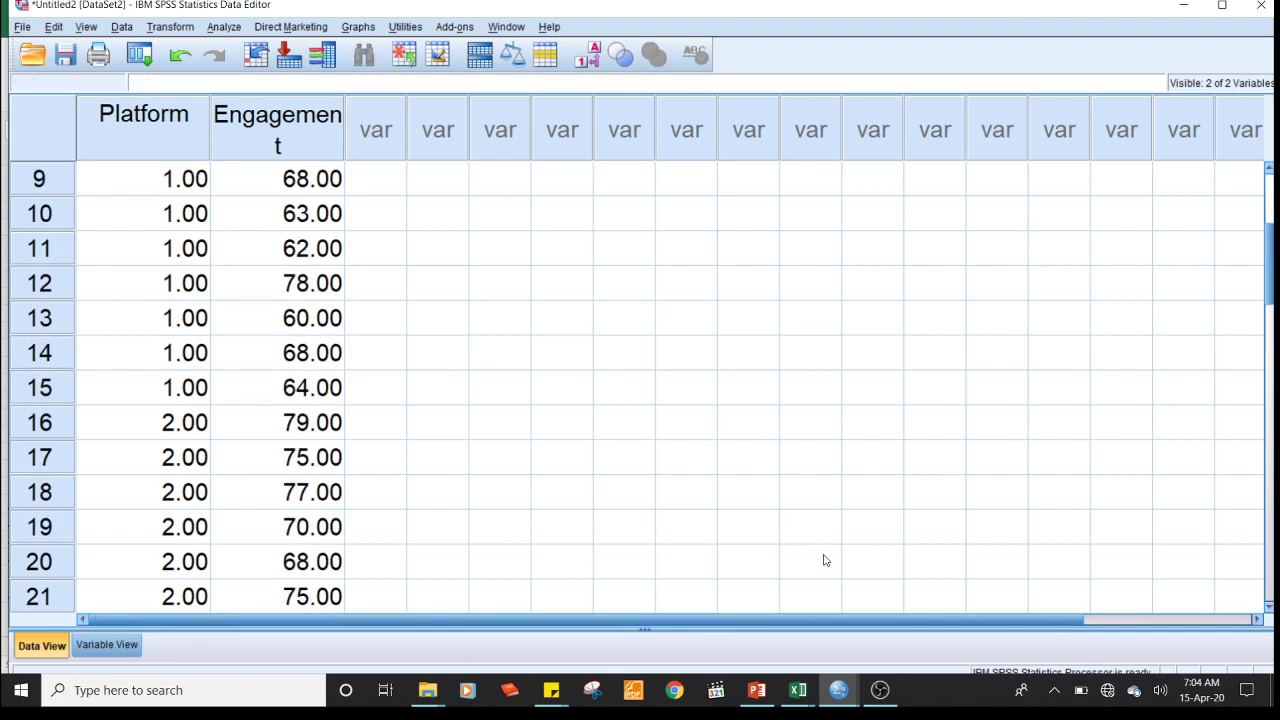
# Switch to the 11.LATIHAN ANAVA workbook in Excel and copy the 13 A3 scores in D2:D14.
pyautogui.moveTo(800, 690)
pyautogui.click(855, 600)
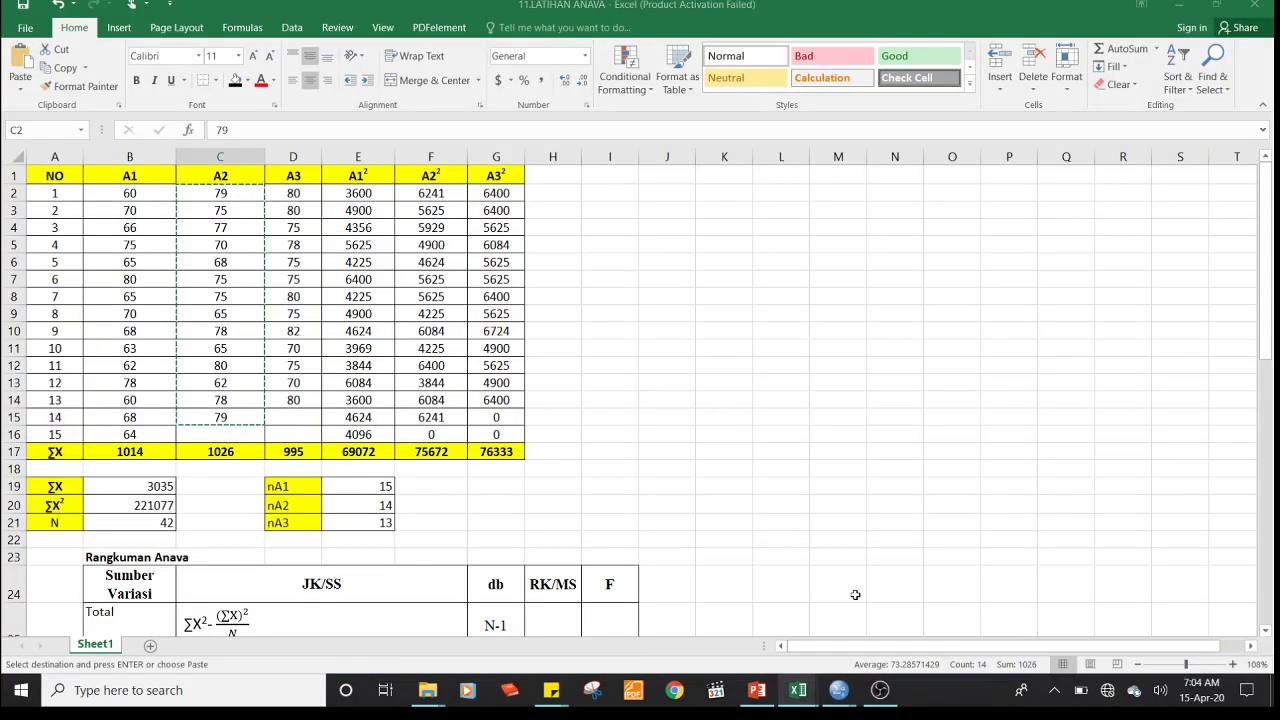
pyautogui.moveTo(220, 193); pyautogui.dragTo(220, 417)
pyautogui.hotkey('ctrl', 'c')
pyautogui.moveTo(301, 193); pyautogui.dragTo(311, 401)
pyautogui.hotkey('ctrl', 'c')
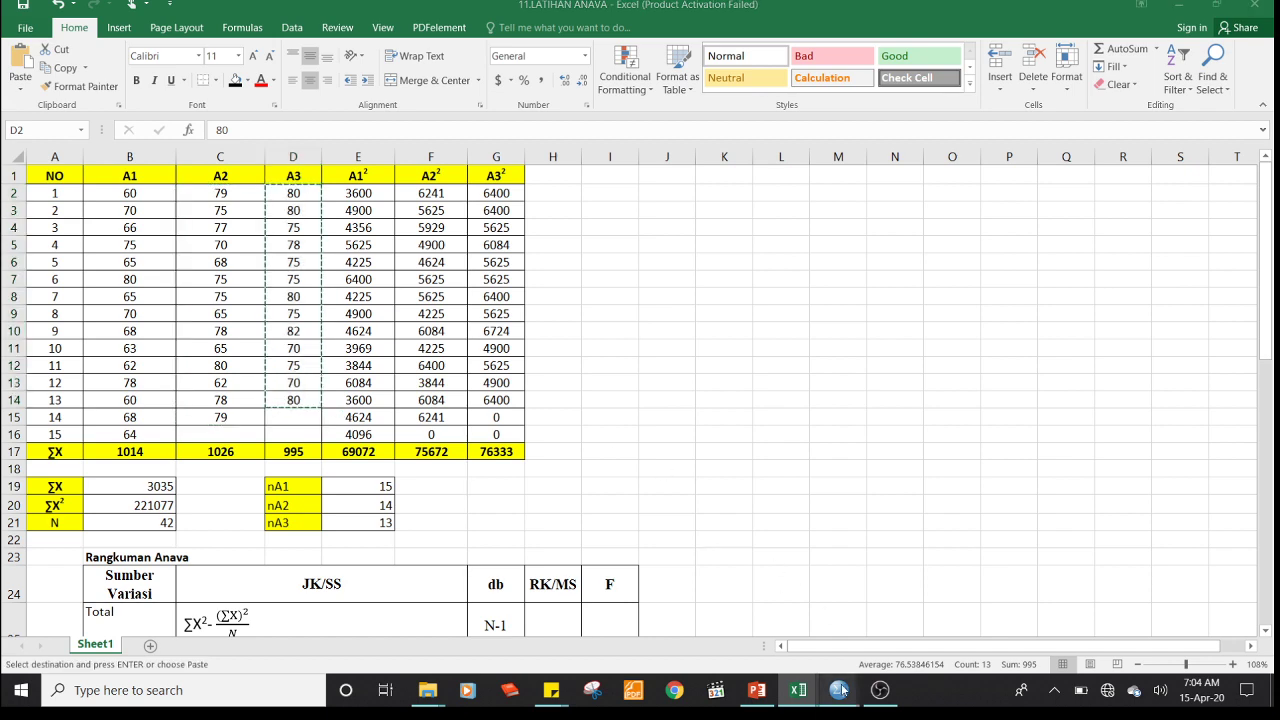
# Return to the Untitled2 data set in SPSS and enter the value 3 for Platform in rows 30 to 42.
pyautogui.moveTo(840, 690)
pyautogui.click(1014, 620)
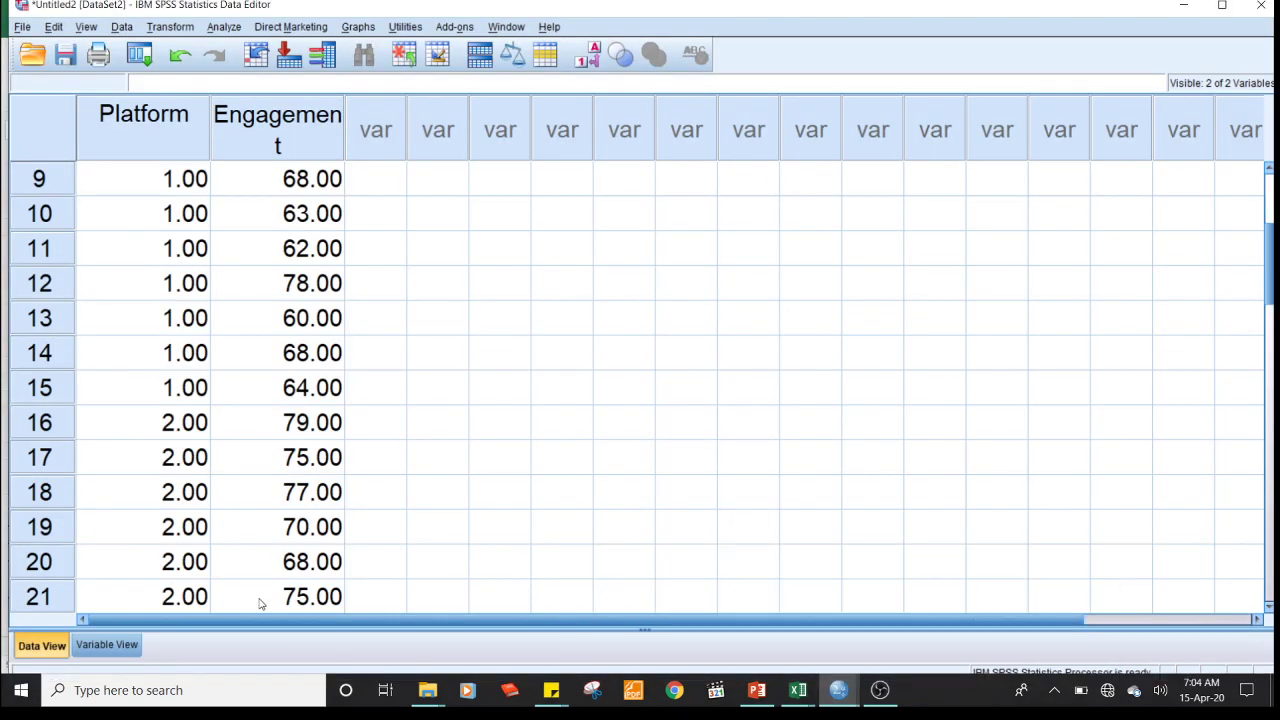
pyautogui.click(190, 600)
pyautogui.press('Down')
pyautogui.press('Down')
pyautogui.press('Down')
pyautogui.press('Down')
pyautogui.press('Down')
pyautogui.press('Down')
pyautogui.press('Down')
pyautogui.press('Down')
pyautogui.press('Down')
pyautogui.press('Down')
pyautogui.press('Down')
pyautogui.press('Down')
pyautogui.press('Down')
pyautogui.press('Down')
pyautogui.press('Down')
pyautogui.press('Down')
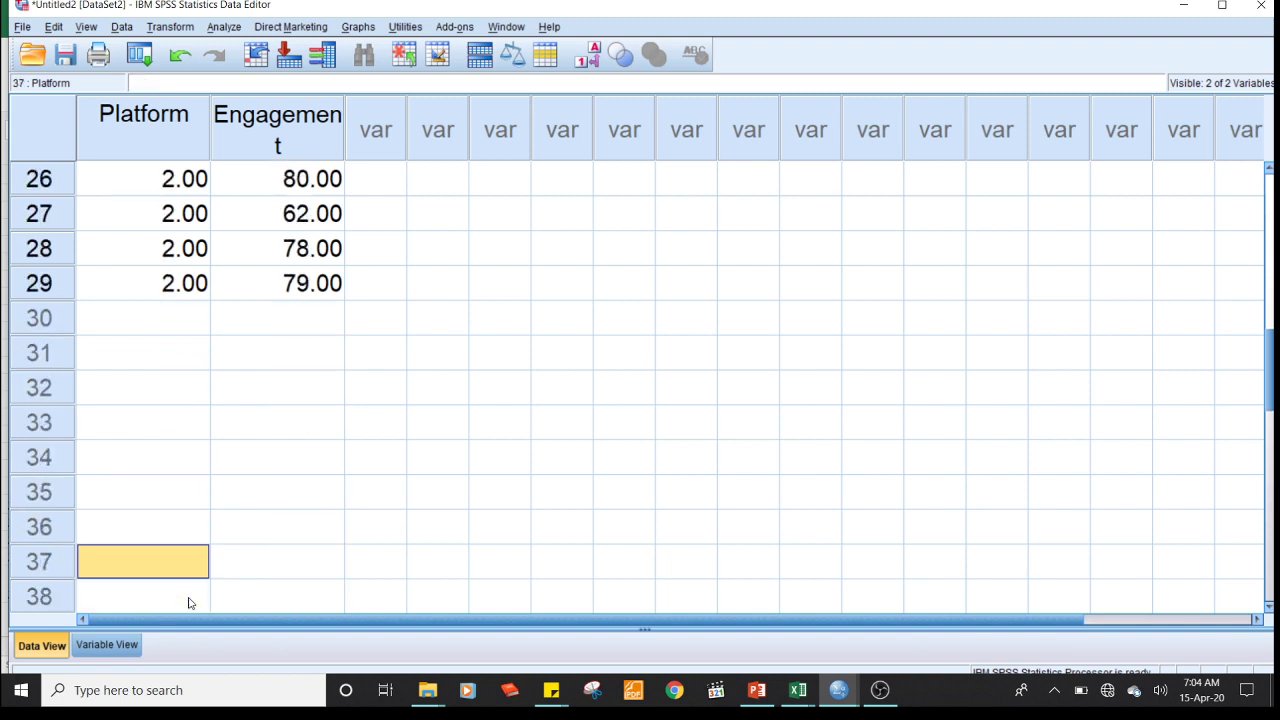
pyautogui.press('Up')
pyautogui.press('Up')
pyautogui.press('Up')
pyautogui.press('Up')
pyautogui.press('Up')
pyautogui.press('Up')
pyautogui.press('Up')
pyautogui.press('Up')
pyautogui.press('Down')
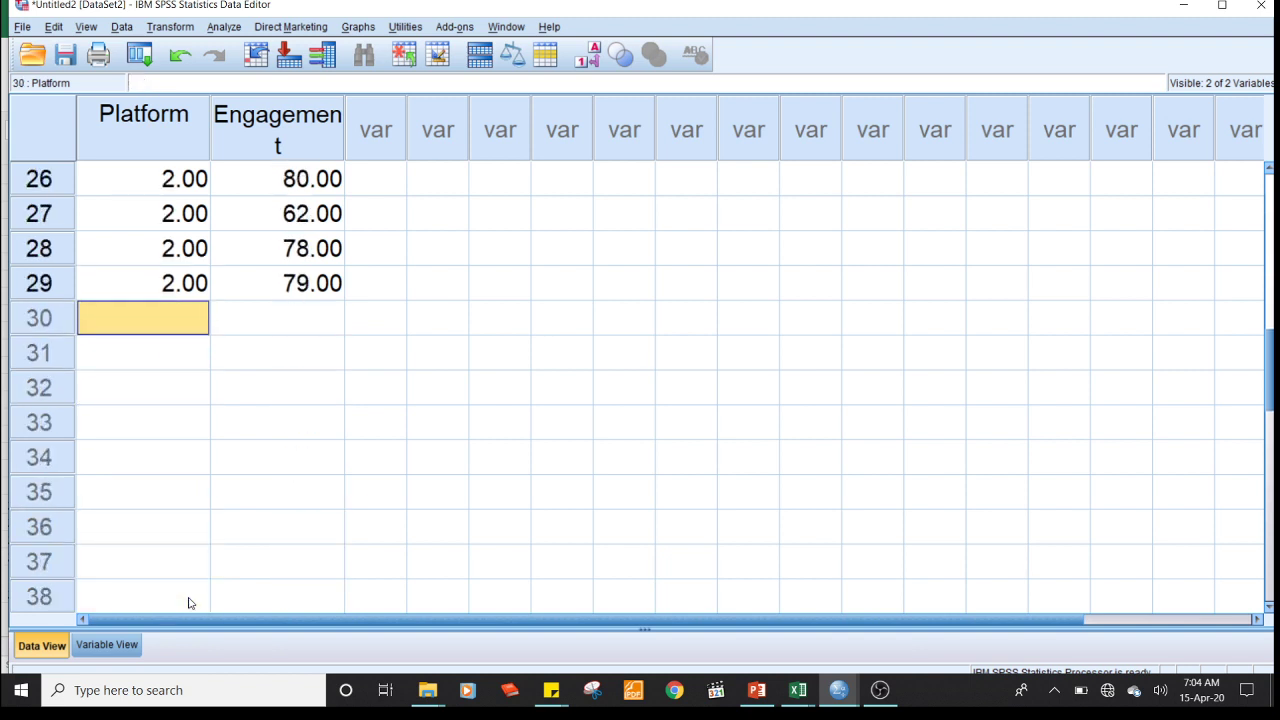
pyautogui.write('3')
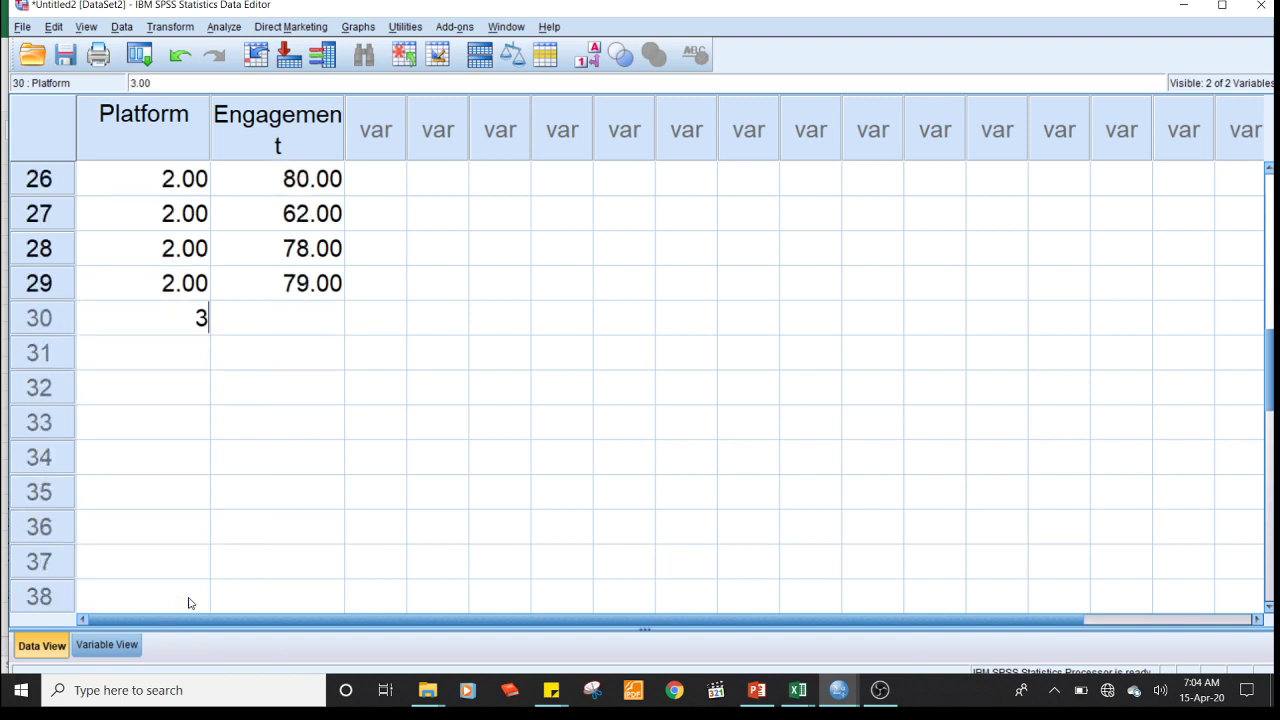
pyautogui.press('Return')
pyautogui.write('3')
pyautogui.press('Return')
pyautogui.write('3')
pyautogui.press('Return')
pyautogui.write('3')
pyautogui.press('Return')
pyautogui.press('3')
pyautogui.press('Return')
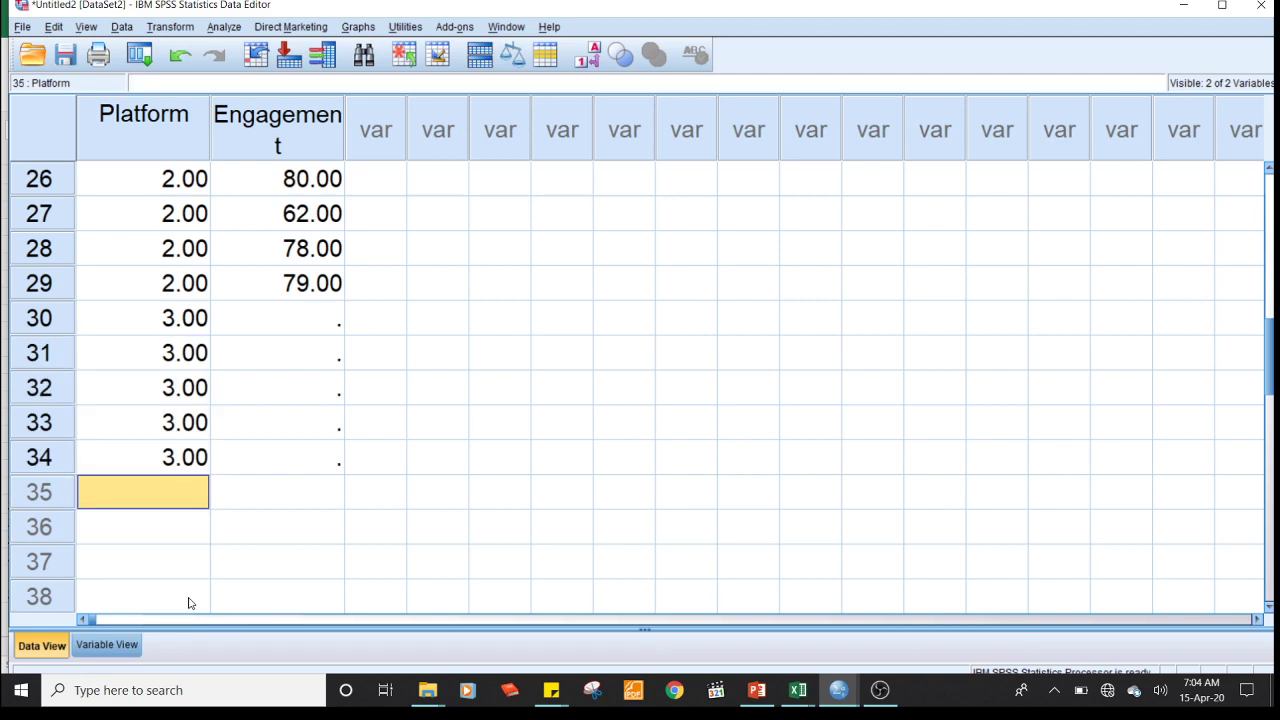
pyautogui.press('3')
pyautogui.press('Return')
pyautogui.press('3')
pyautogui.press('Return')
pyautogui.press('3')
pyautogui.press('Return')
pyautogui.press('3')
pyautogui.press('Return')
pyautogui.write('3')
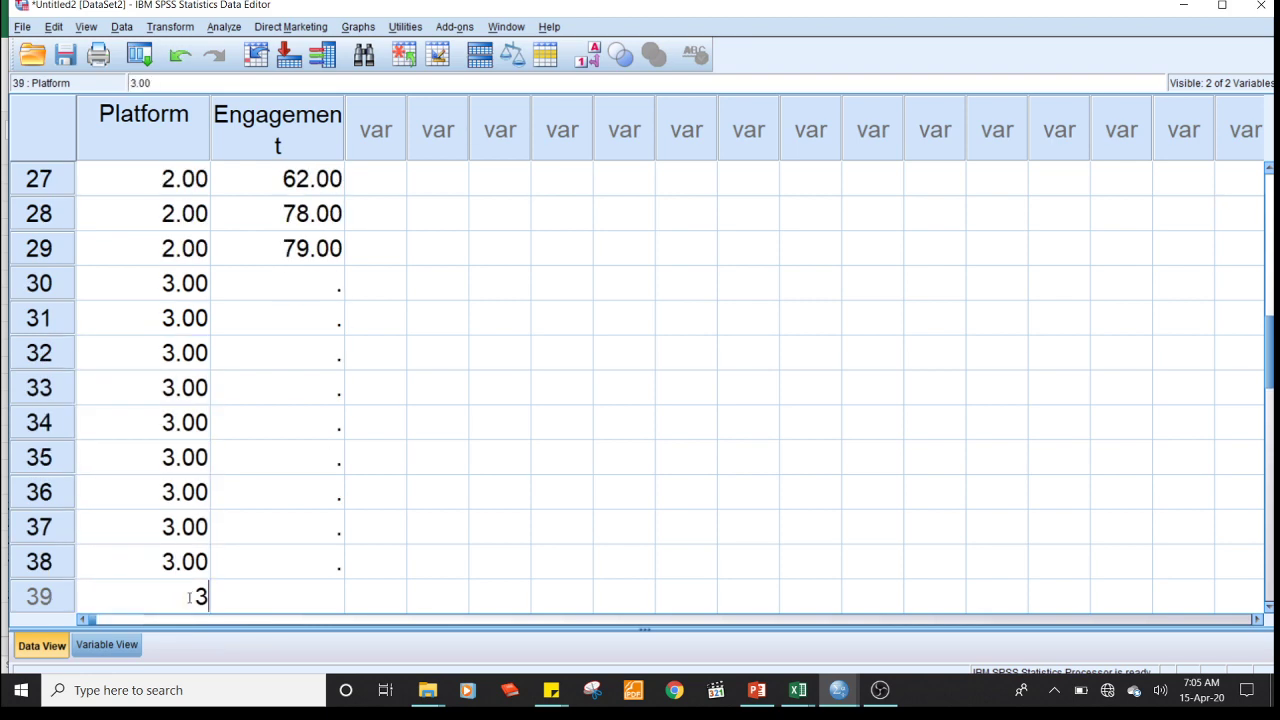
pyautogui.press('Return')
pyautogui.write('3')
pyautogui.press('Return')
pyautogui.write('3')
pyautogui.press('Return')
pyautogui.write('3')
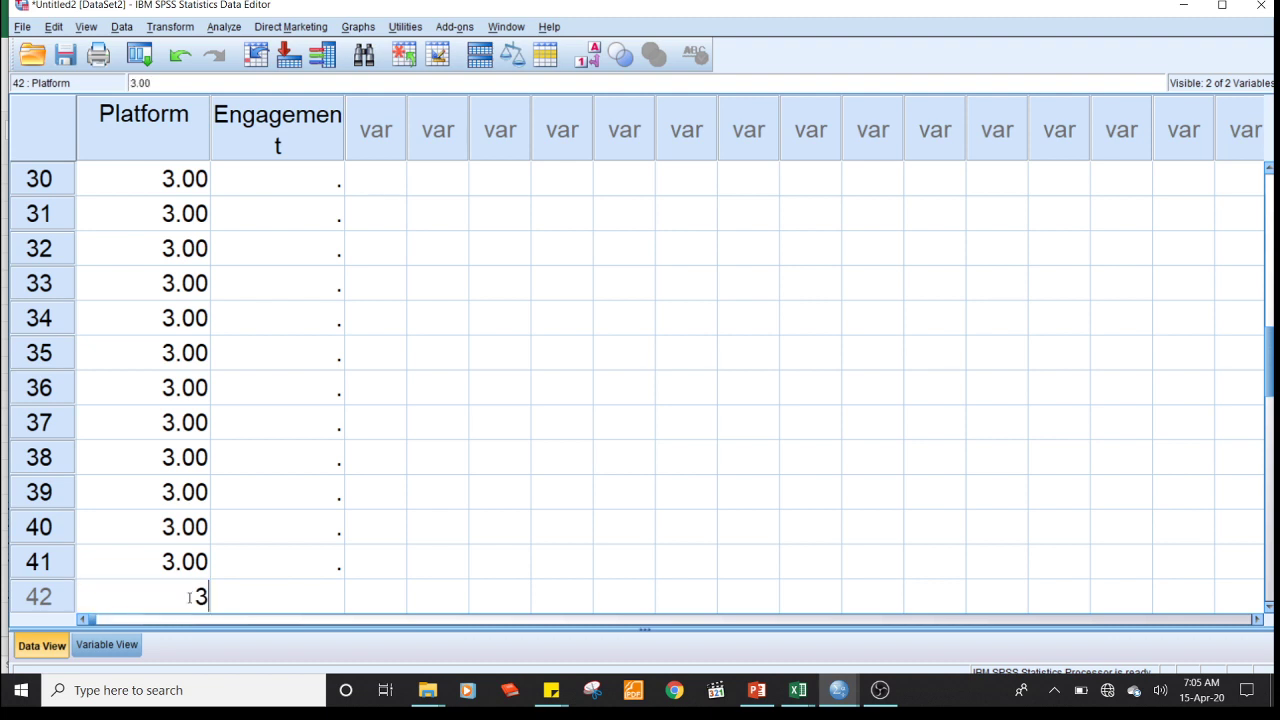
pyautogui.press('Tab')
# Paste the copied A3 scores into the Engagement column starting at row 30.
pyautogui.press('Up')
pyautogui.press('Up')
pyautogui.press('Up')
pyautogui.press('Up')
pyautogui.press('Up')
pyautogui.press('Up')
pyautogui.press('Up')
pyautogui.press('Up')
pyautogui.press('Up')
pyautogui.press('Up')
pyautogui.press('Up')
pyautogui.press('Up')
pyautogui.press('Up')
pyautogui.press('Up')
pyautogui.press('Up')
pyautogui.press('Up')
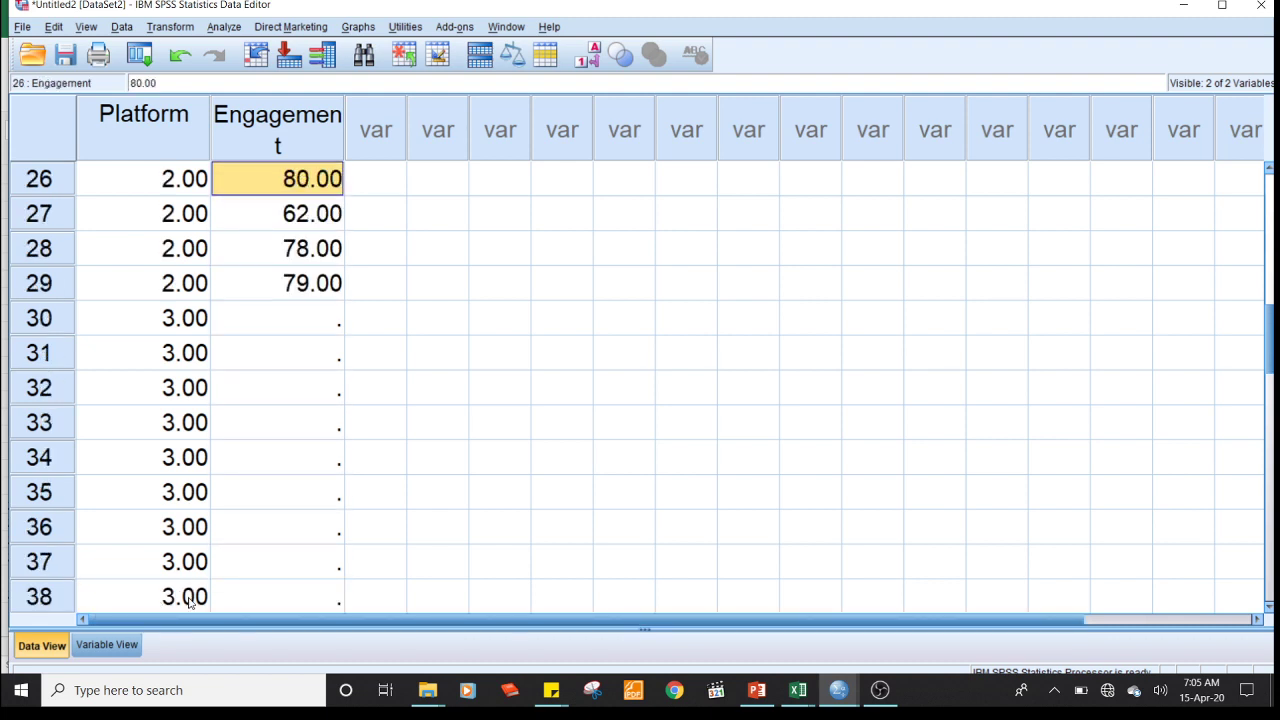
pyautogui.press('Down')
pyautogui.press('Down')
pyautogui.press('Down')
pyautogui.press('Down')
pyautogui.hotkey('ctrl', 'v')
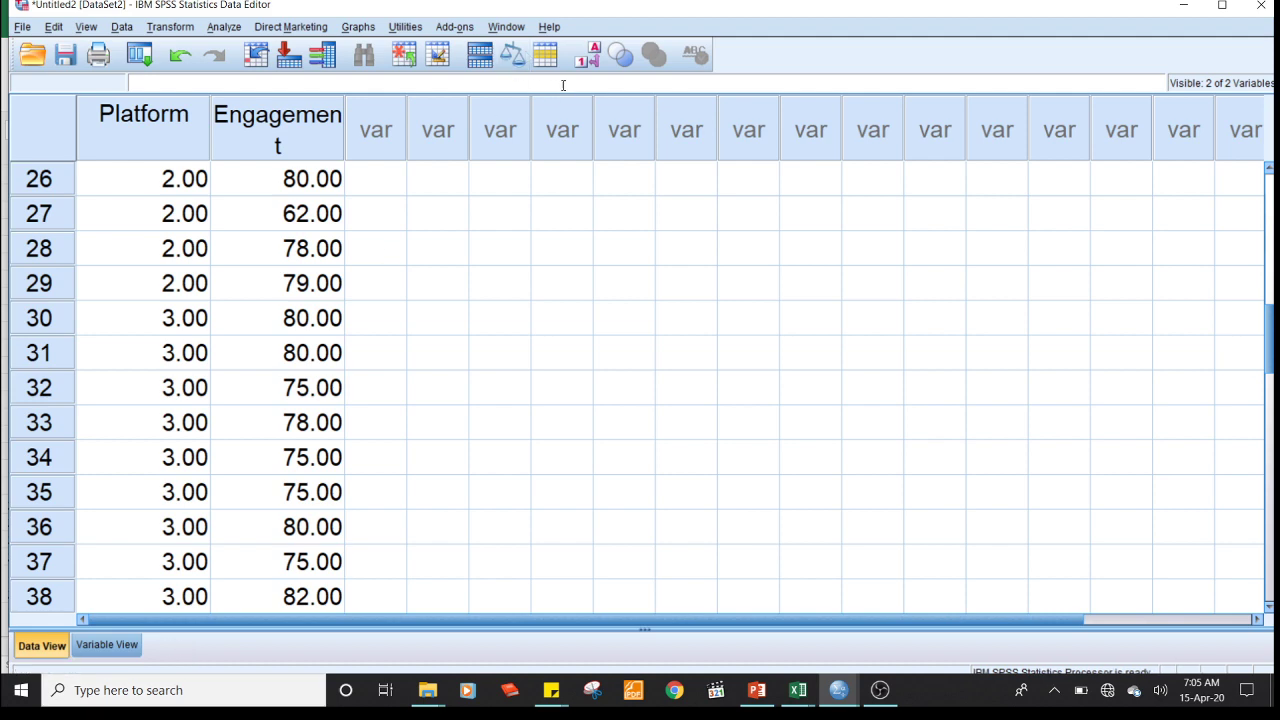
# Display the value labels instead of the numeric Platform codes in the data set.
pyautogui.click(587, 58)
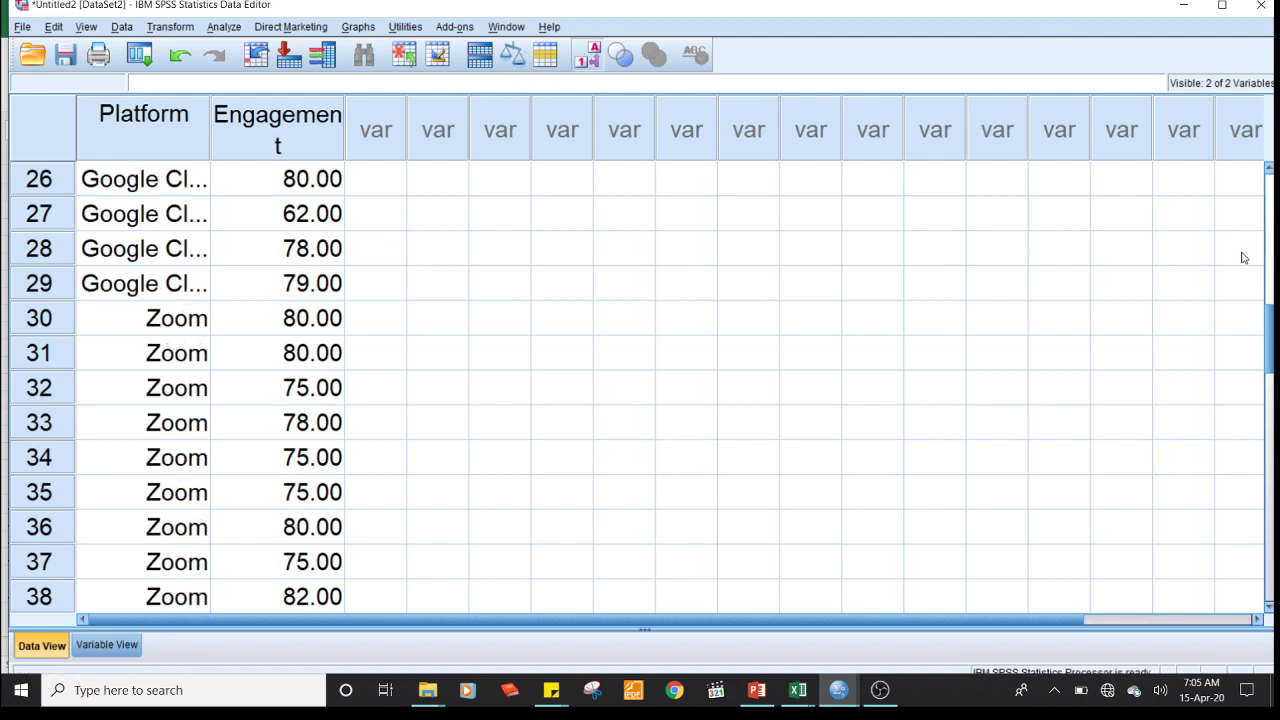
pyautogui.moveTo(1270, 319); pyautogui.dragTo(1260, 113)
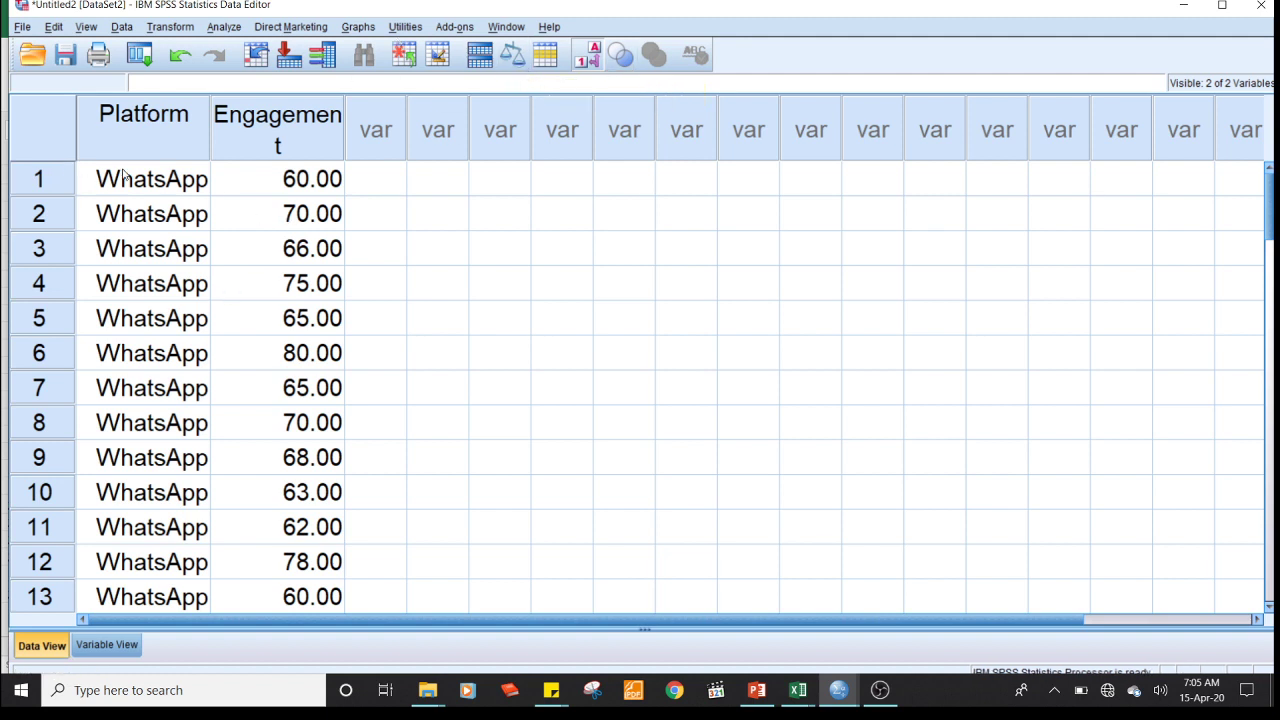
# Set up a One-Way ANOVA with Engagement as the dependent variable and Platform as the factor.
pyautogui.click(223, 30)
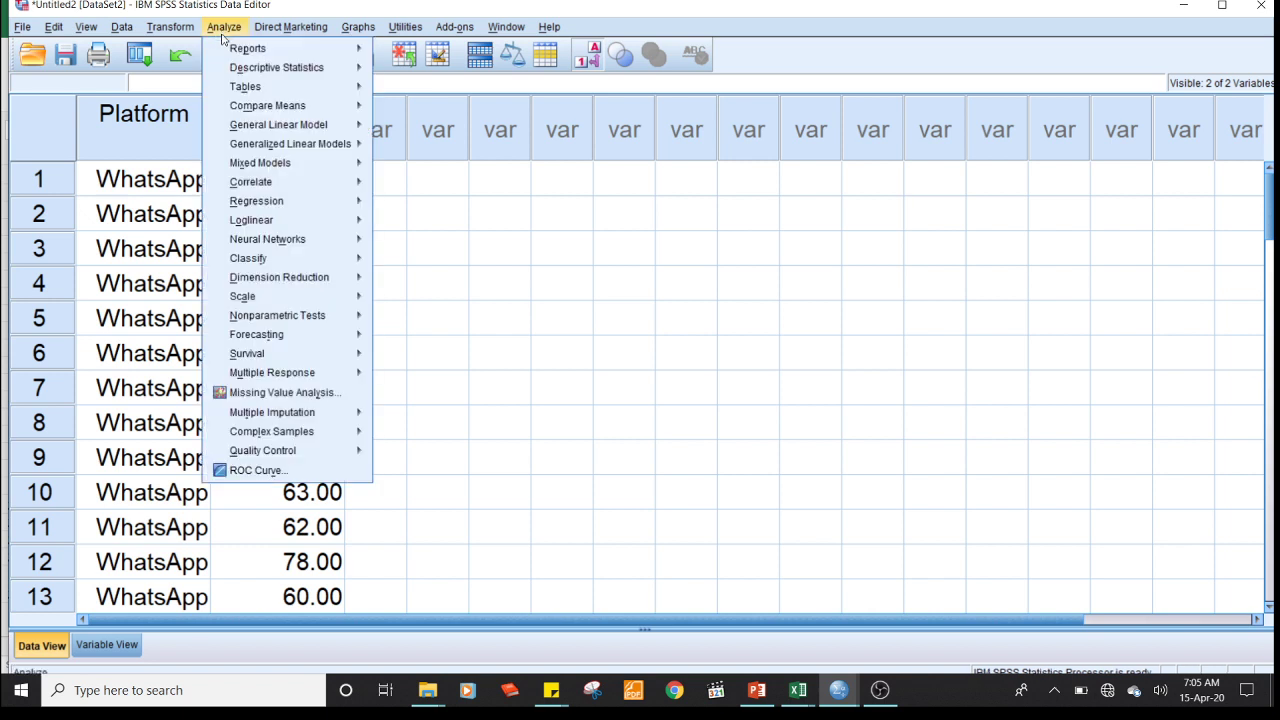
pyautogui.moveTo(312, 110)
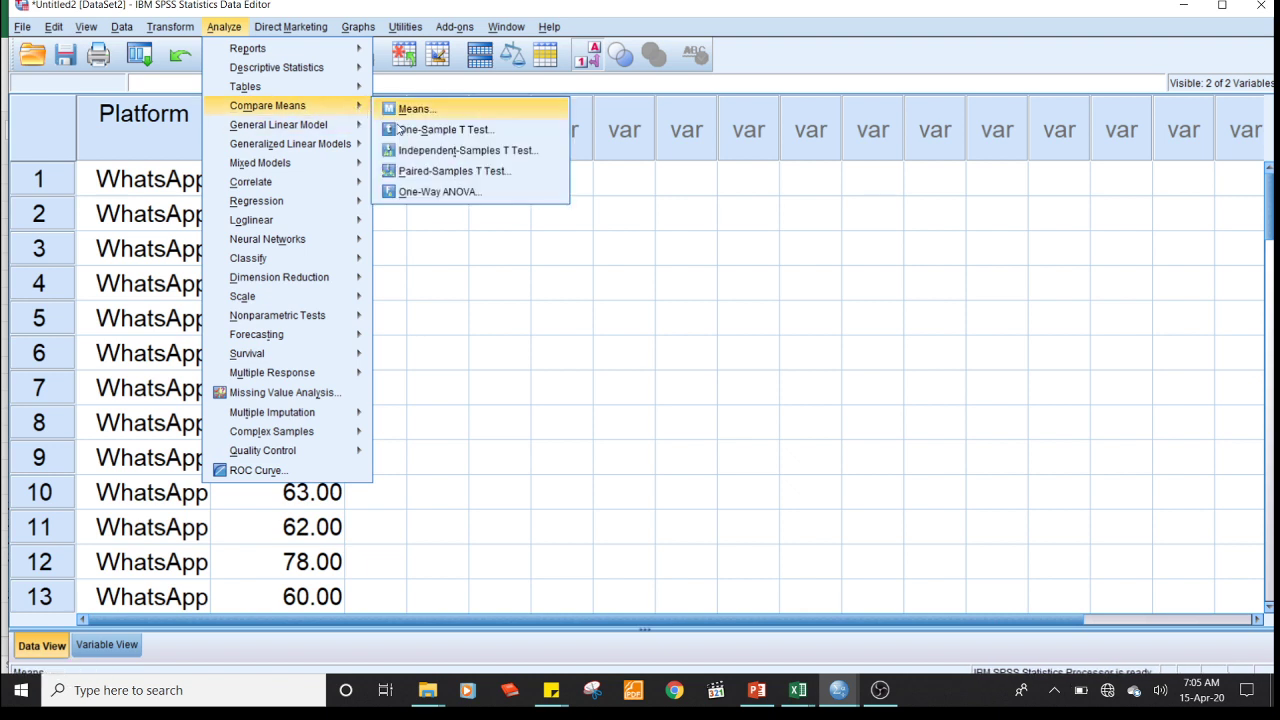
pyautogui.click(432, 192)
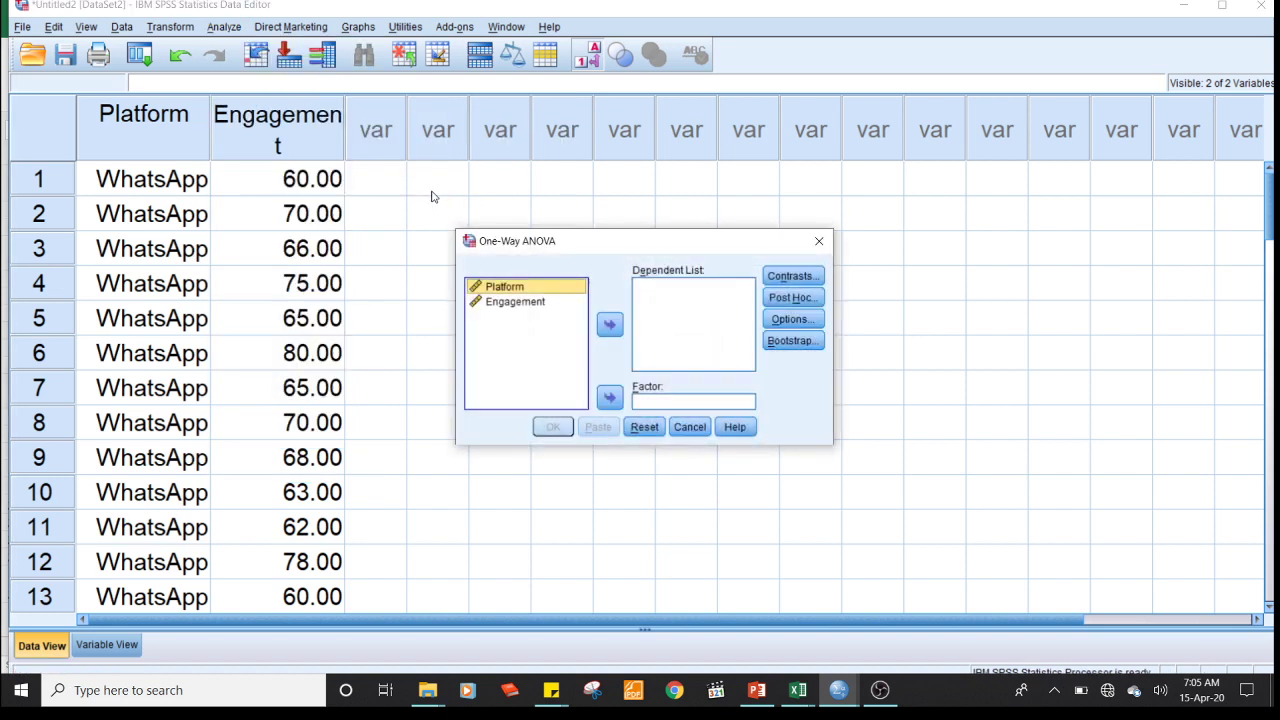
pyautogui.click(522, 311)
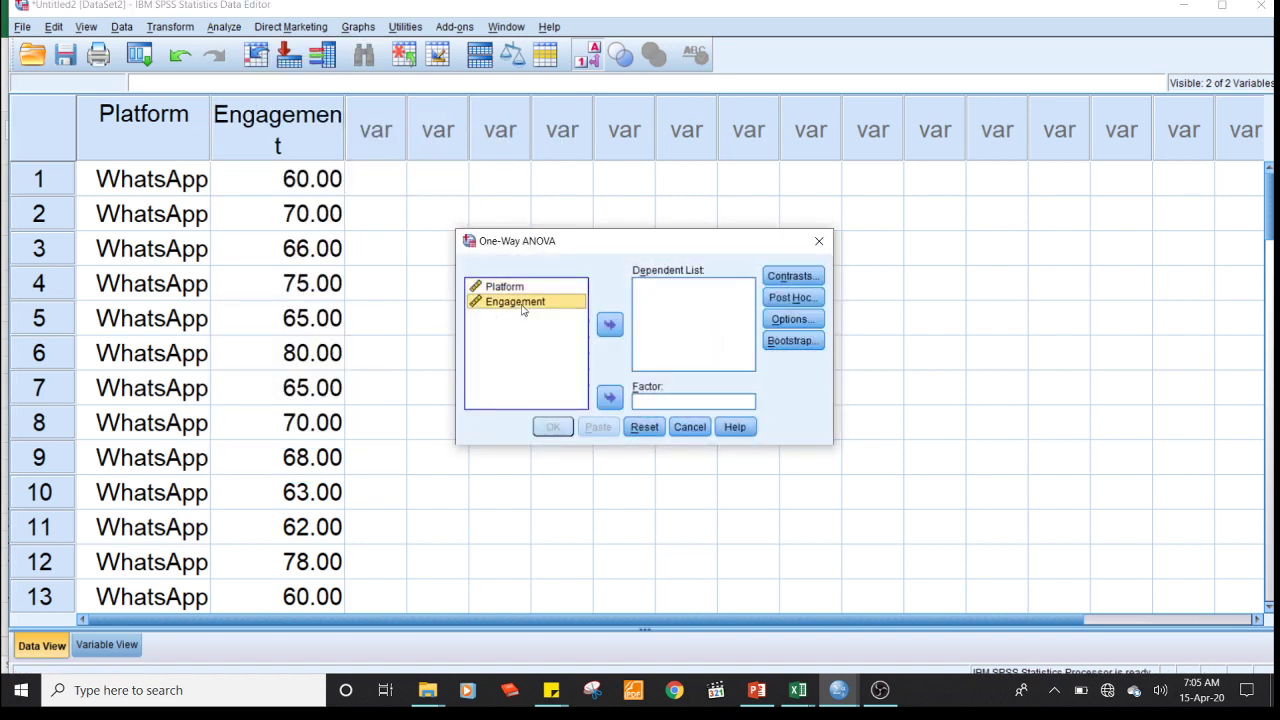
pyautogui.click(610, 326)
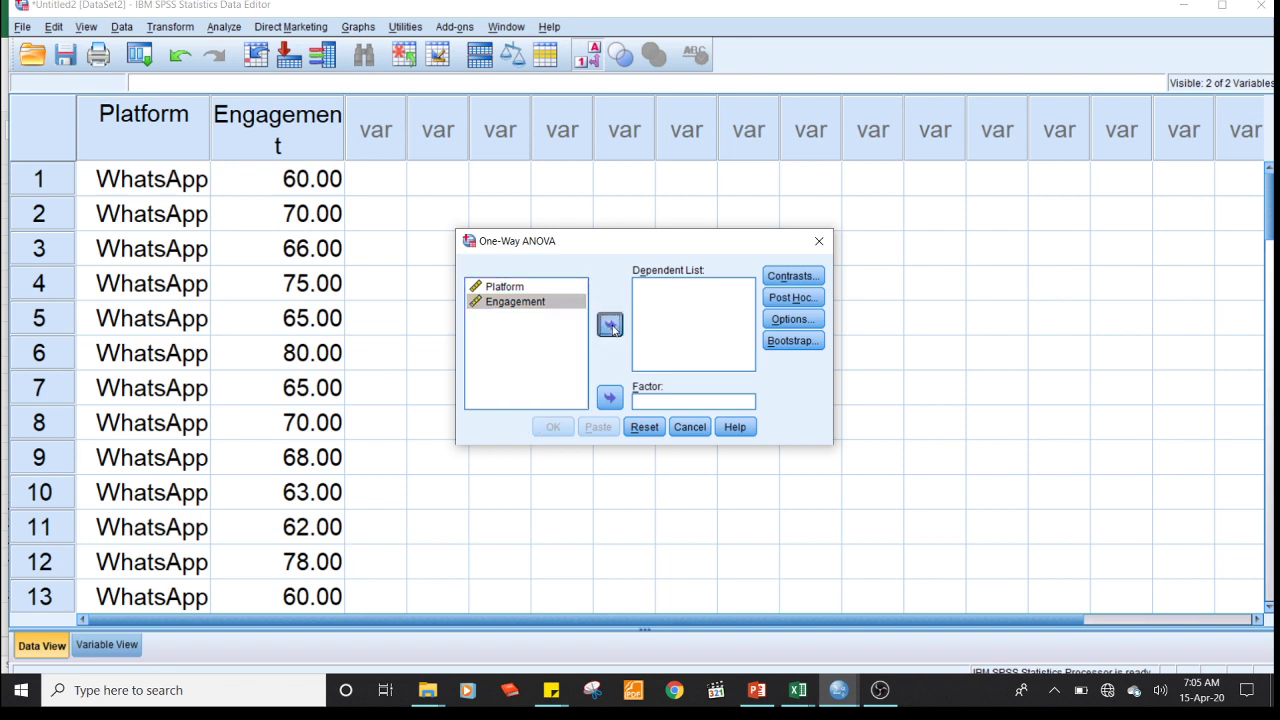
pyautogui.click(549, 289)
pyautogui.click(610, 398)
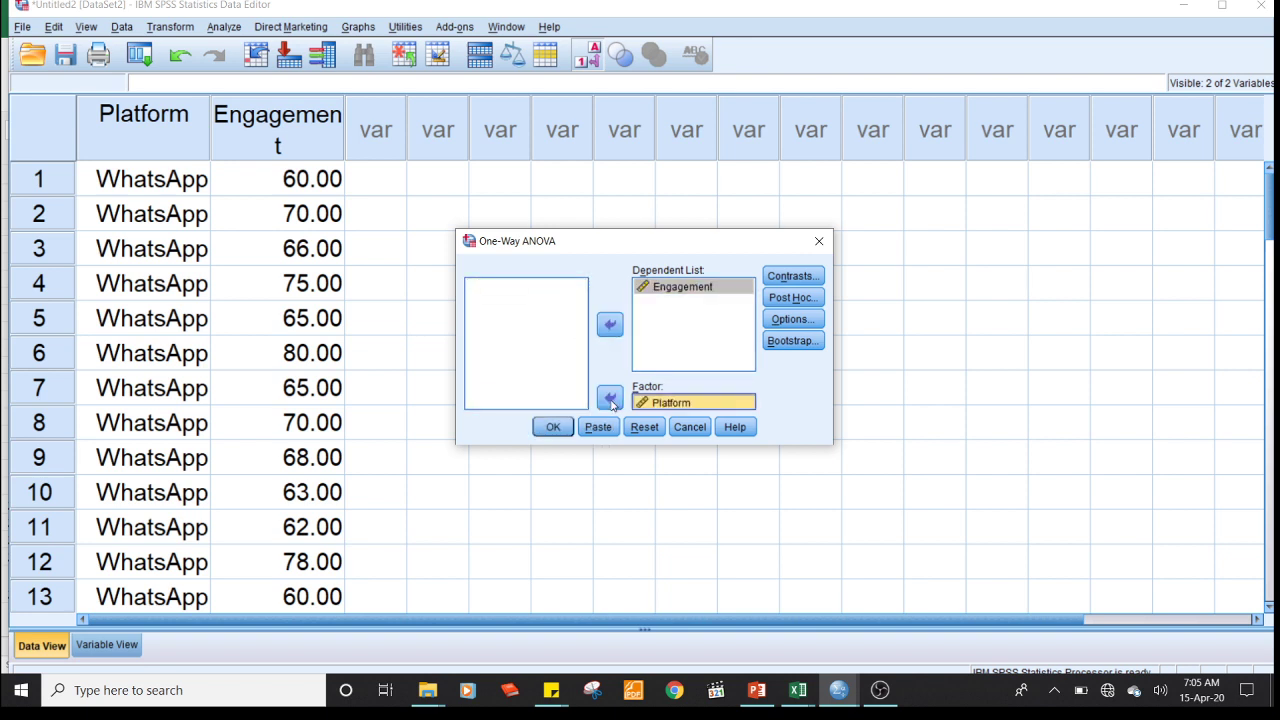
# Add the LSD post hoc multiple comparison to the One-Way ANOVA.
pyautogui.click(806, 282)
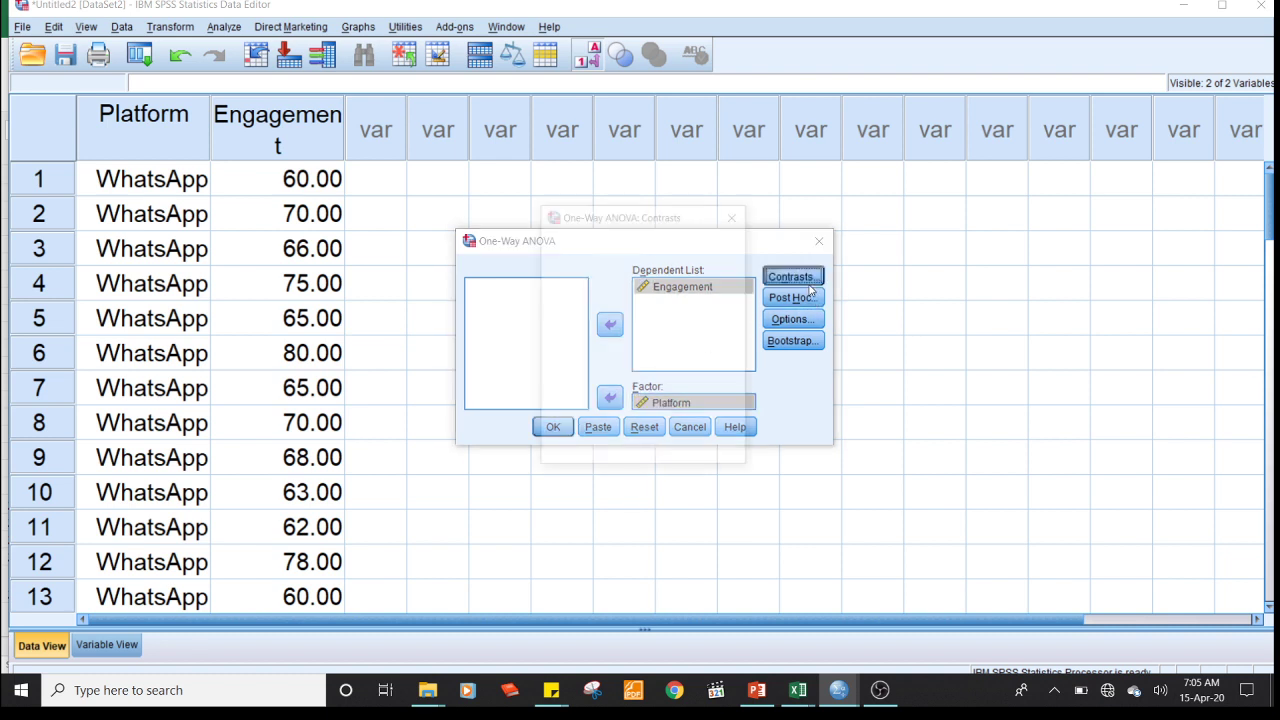
pyautogui.click(736, 217)
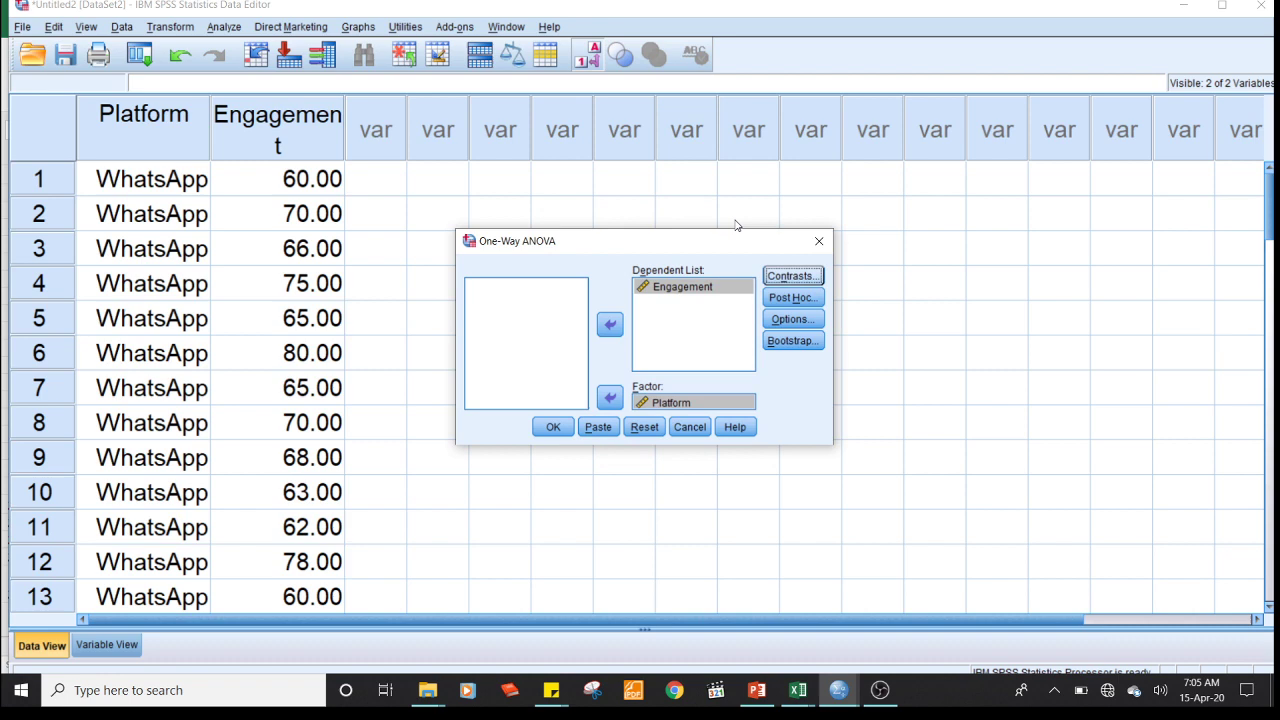
pyautogui.click(776, 300)
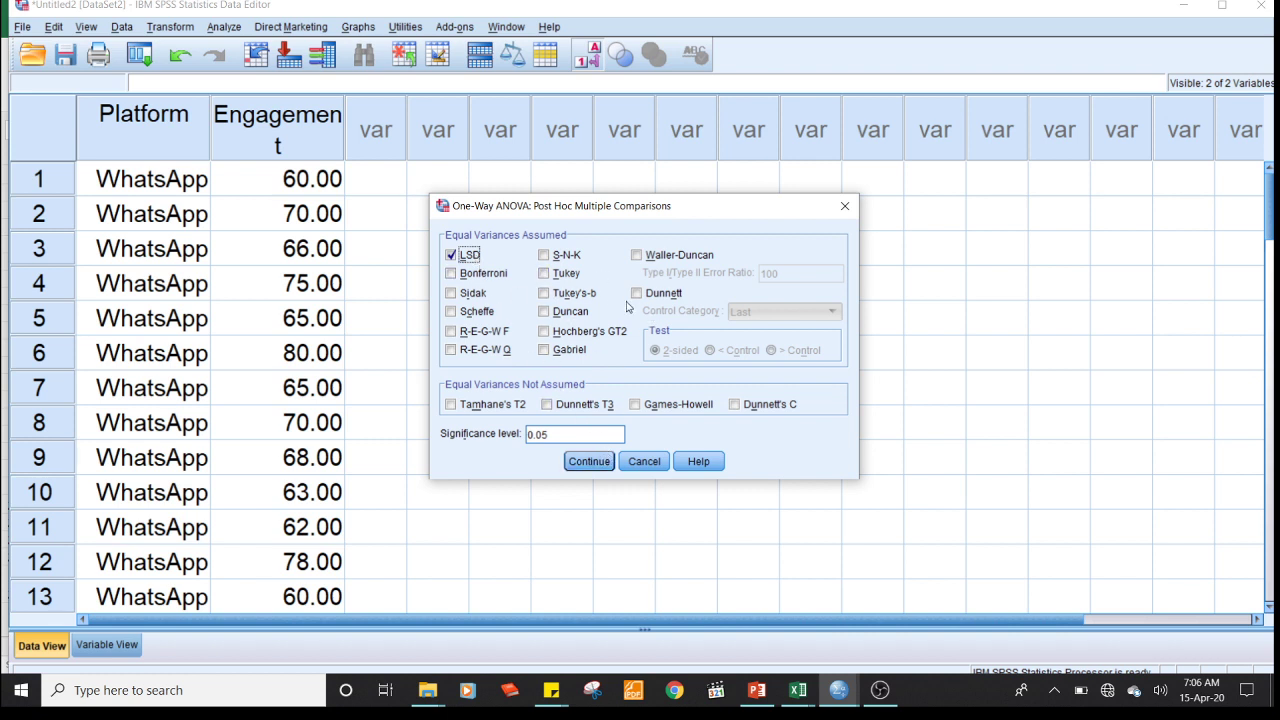
pyautogui.click(605, 467)
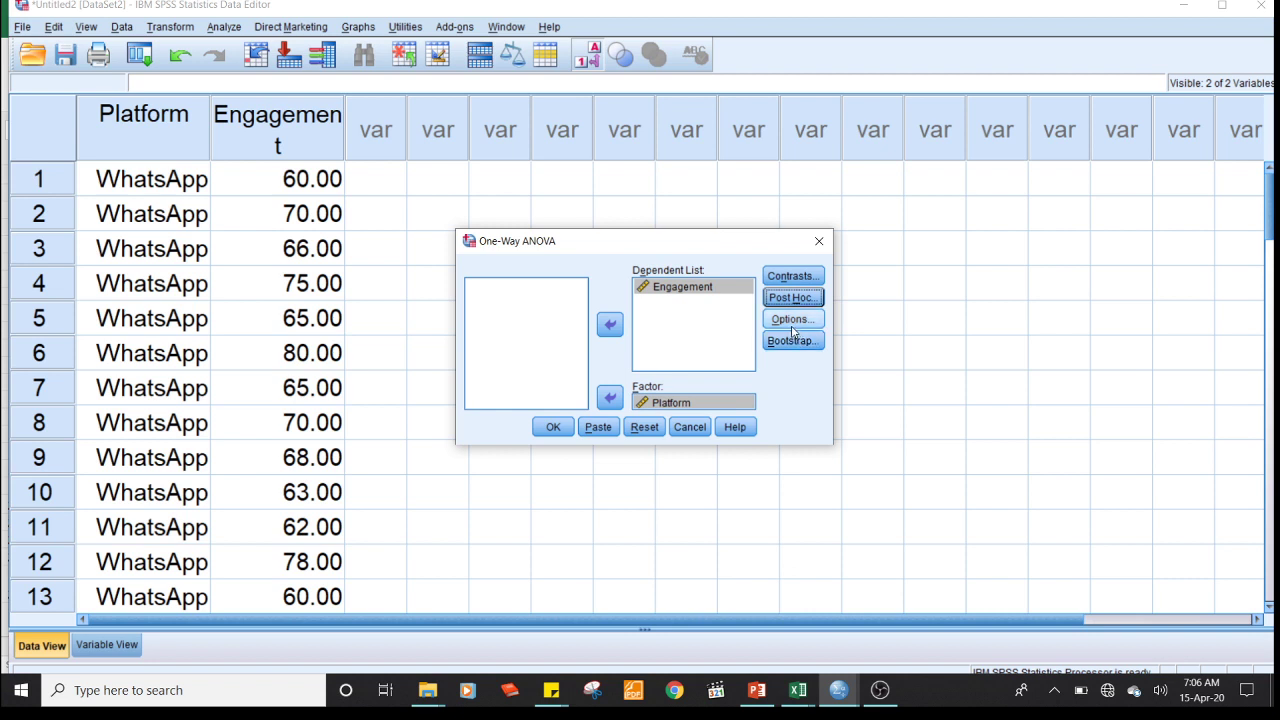
# Include Descriptive statistics and the Homogeneity of variance test in the ANOVA options.
pyautogui.click(792, 320)
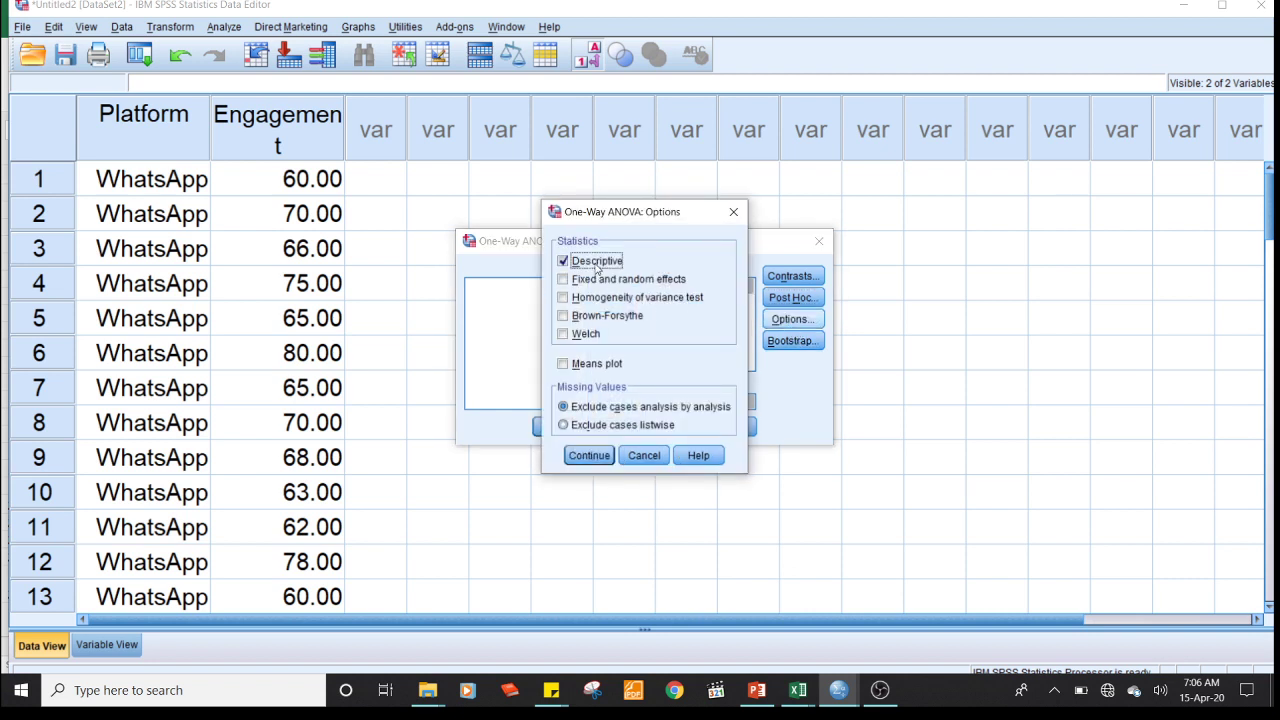
pyautogui.click(598, 300)
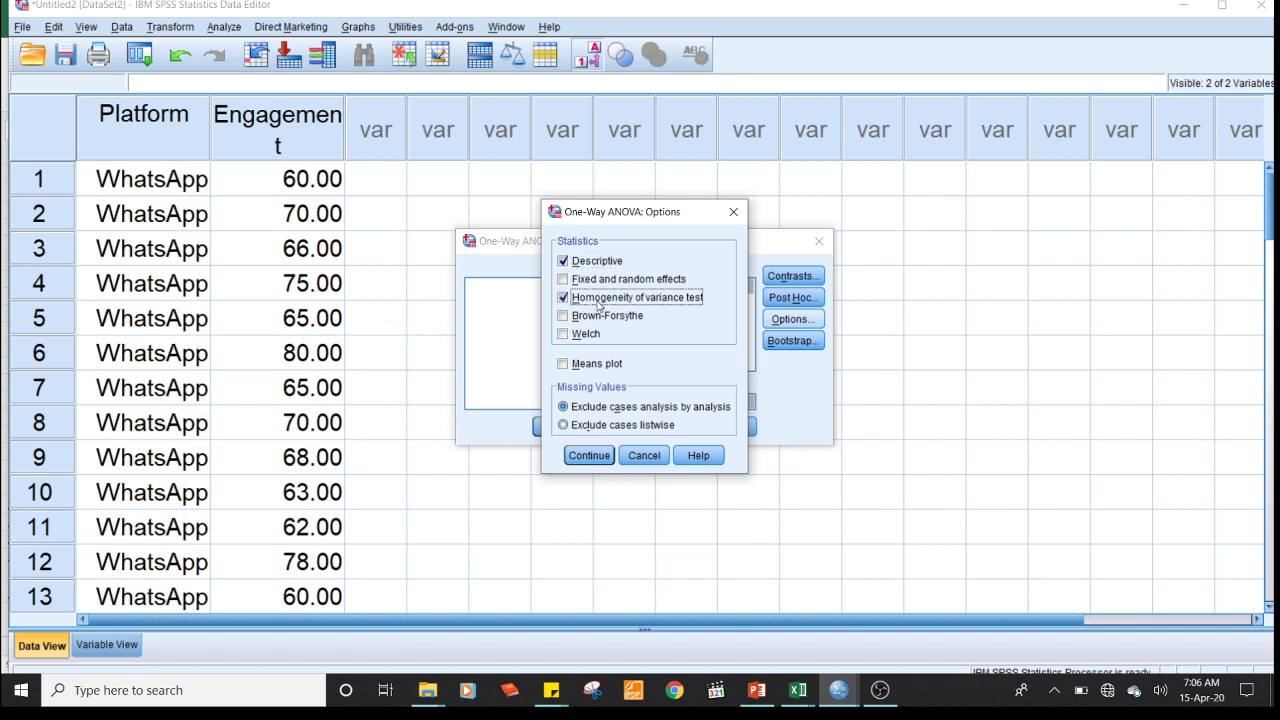
pyautogui.click(600, 452)
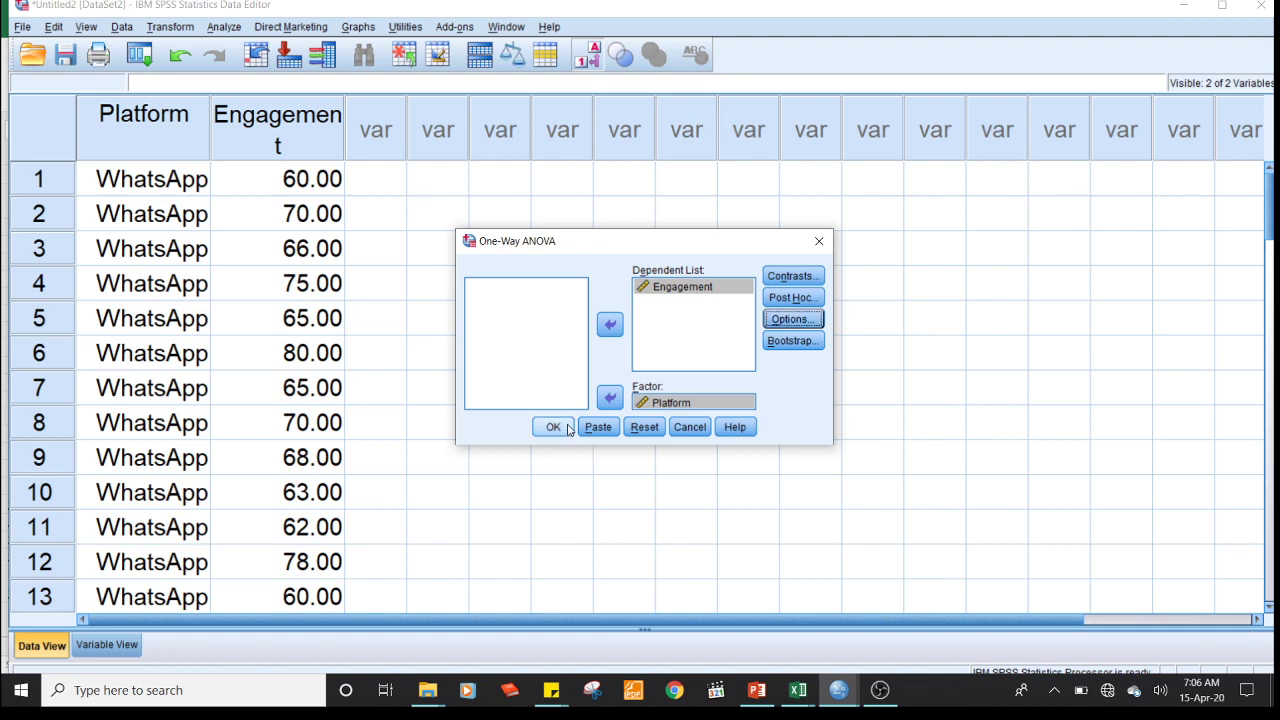
# Run the One-Way ANOVA, leaving the bootstrap settings as they are.
pyautogui.click(790, 338)
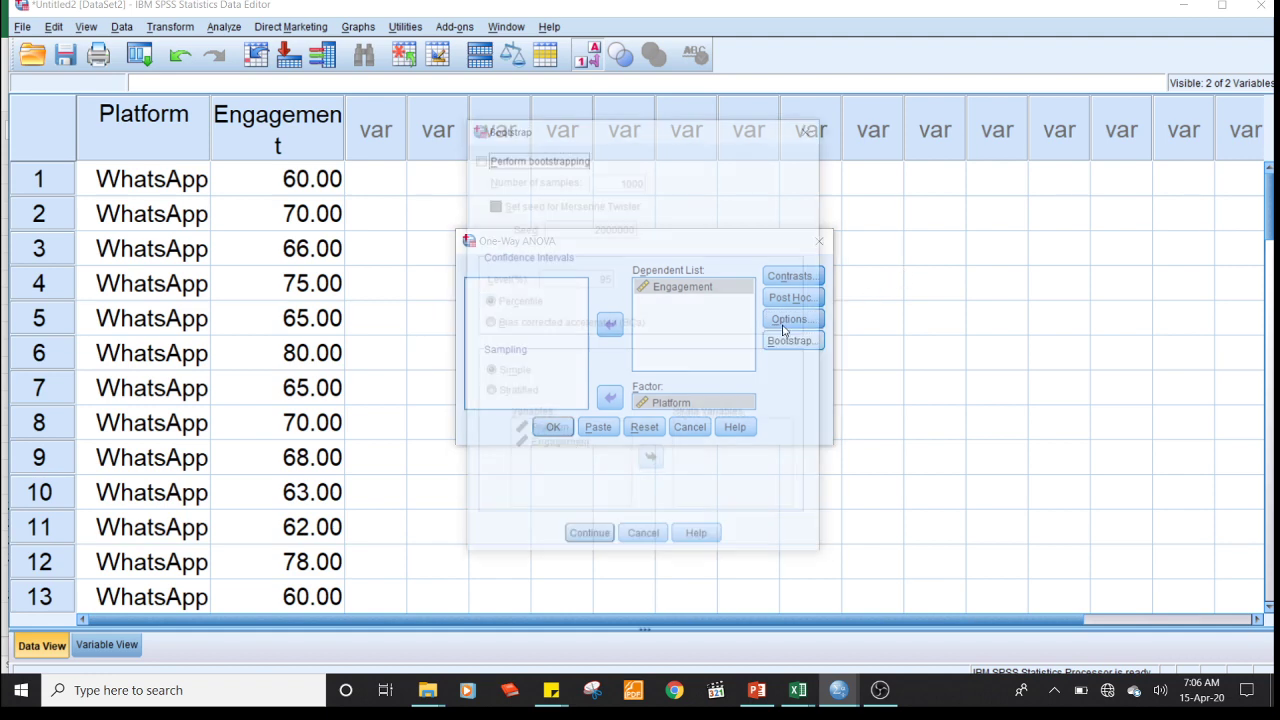
pyautogui.click(804, 132)
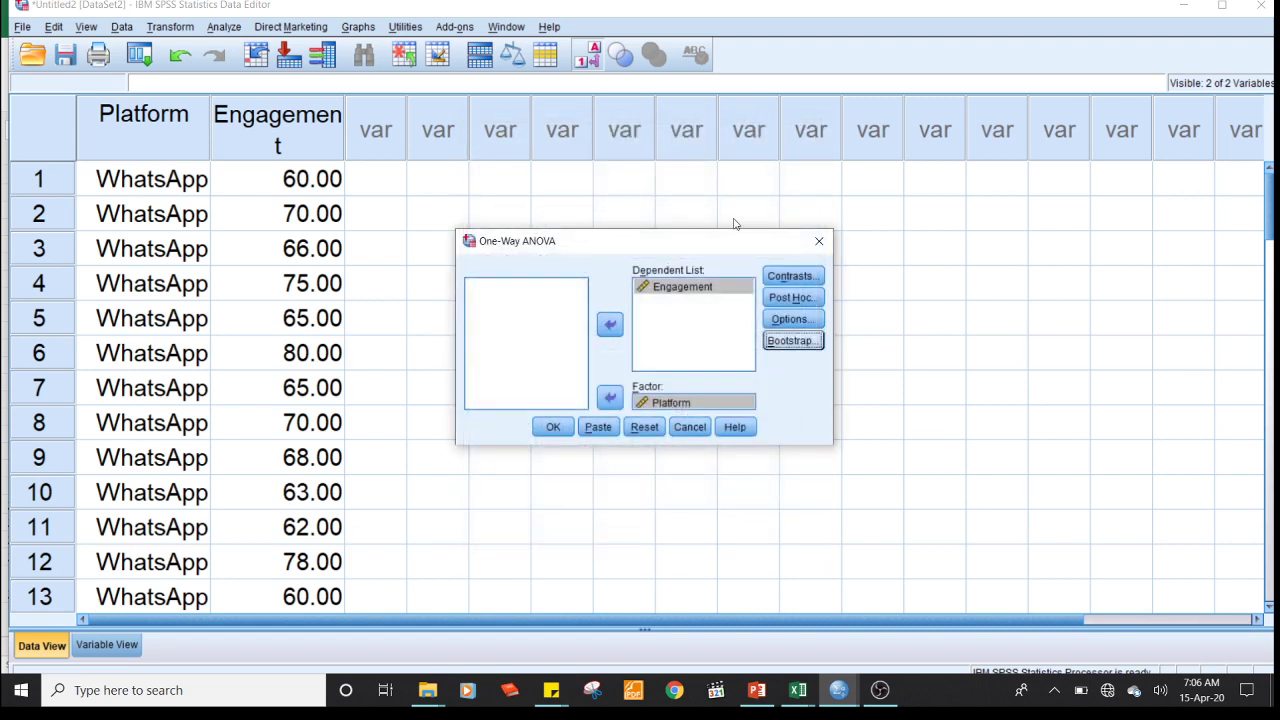
pyautogui.click(551, 428)
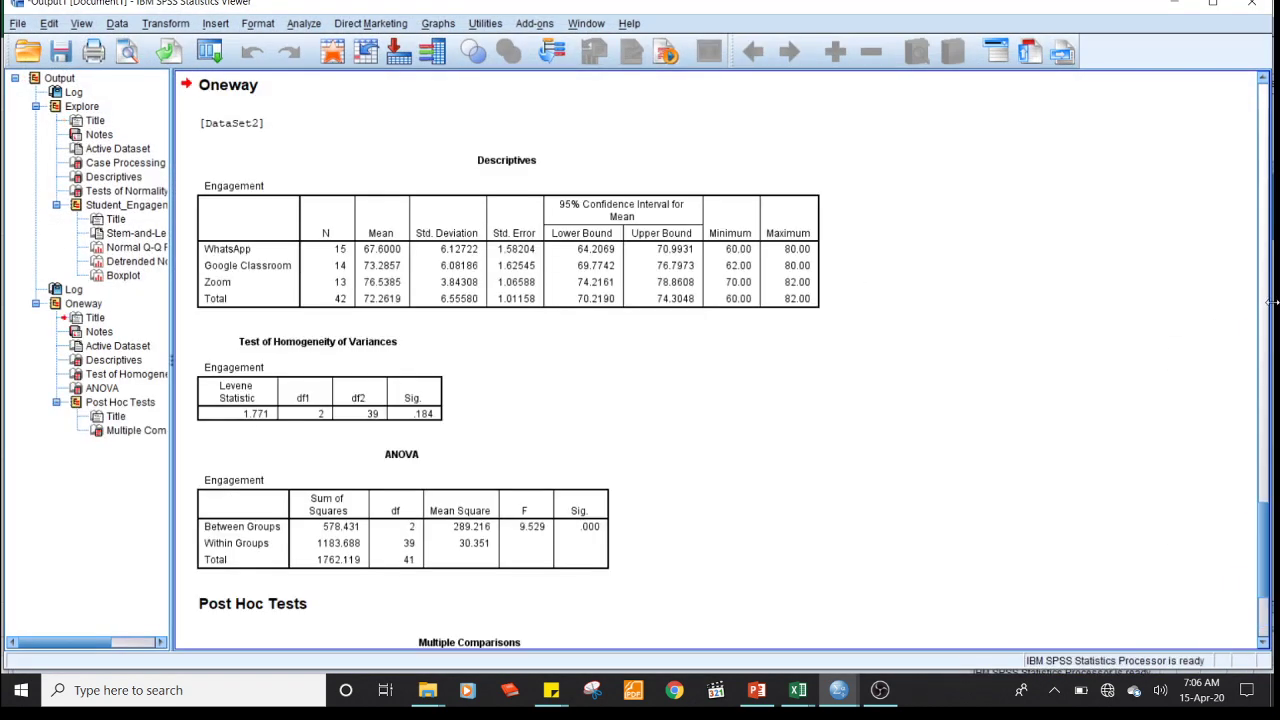
# Examine the Oneway output tables, from Descriptives and homogeneity through ANOVA to the LSD Multiple Comparisons.
pyautogui.click(752, 261)
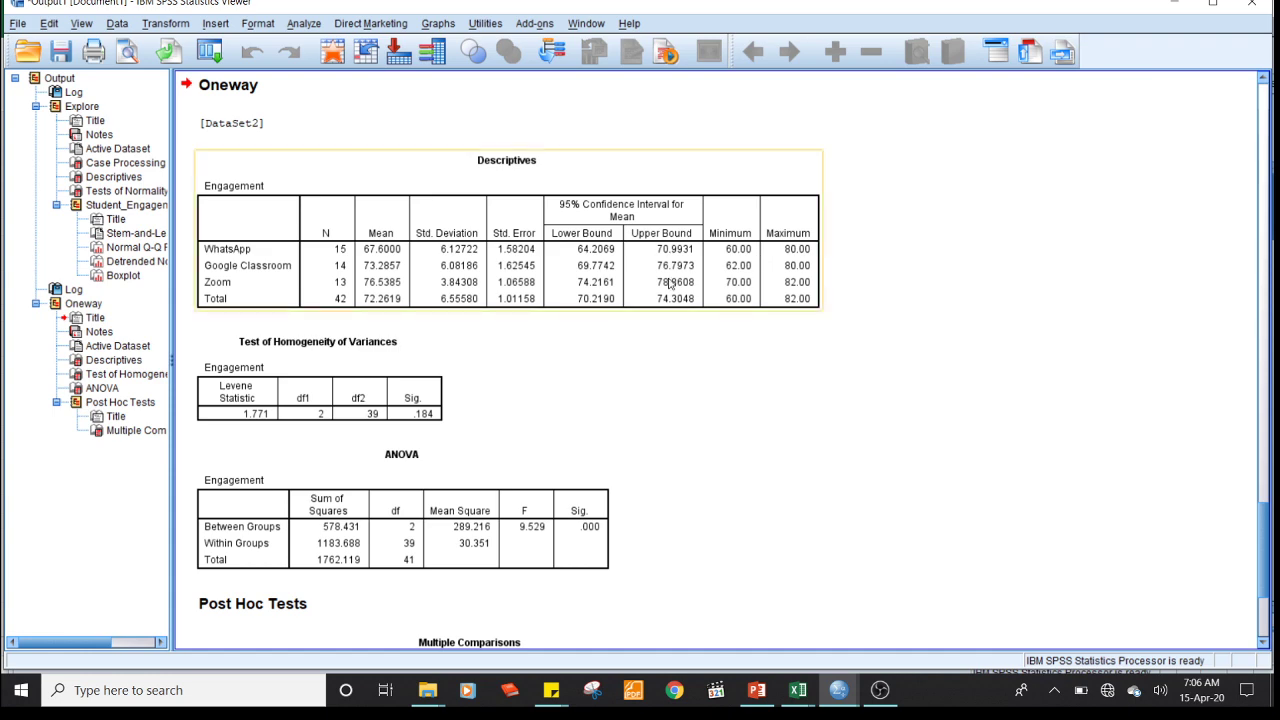
pyautogui.click(430, 405)
pyautogui.click(754, 437)
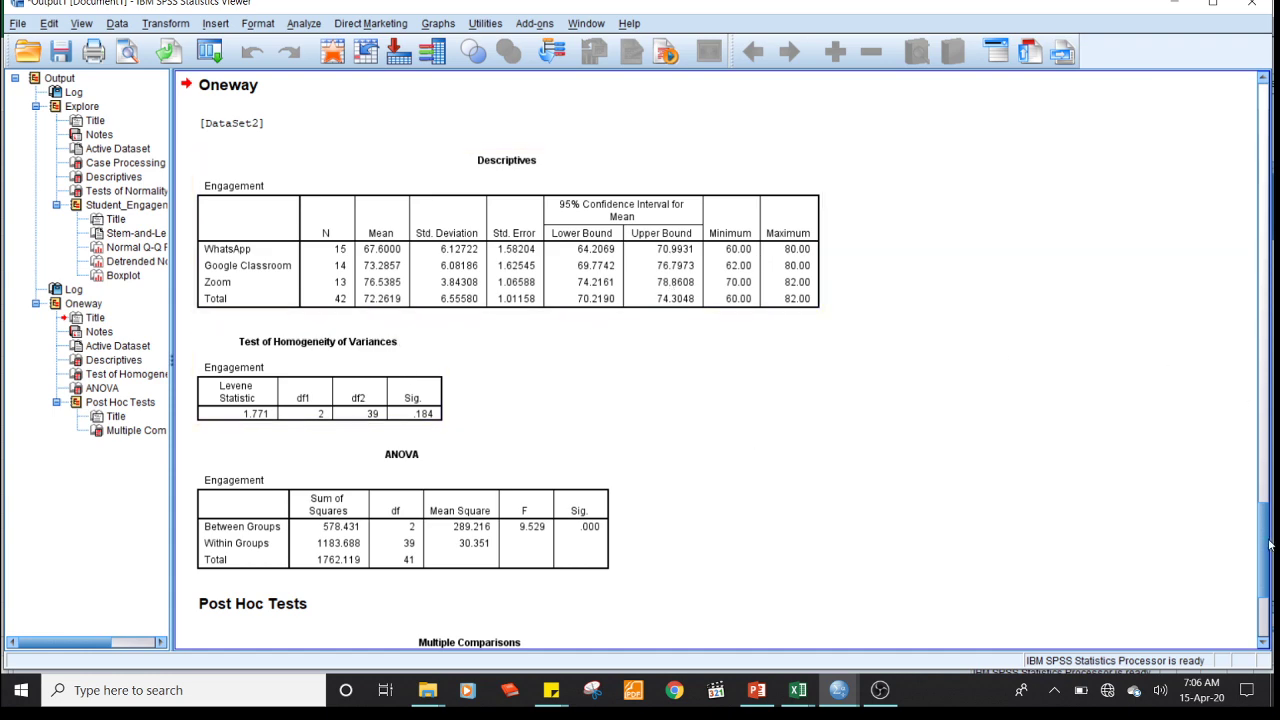
pyautogui.moveTo(1269, 545); pyautogui.dragTo(1273, 601)
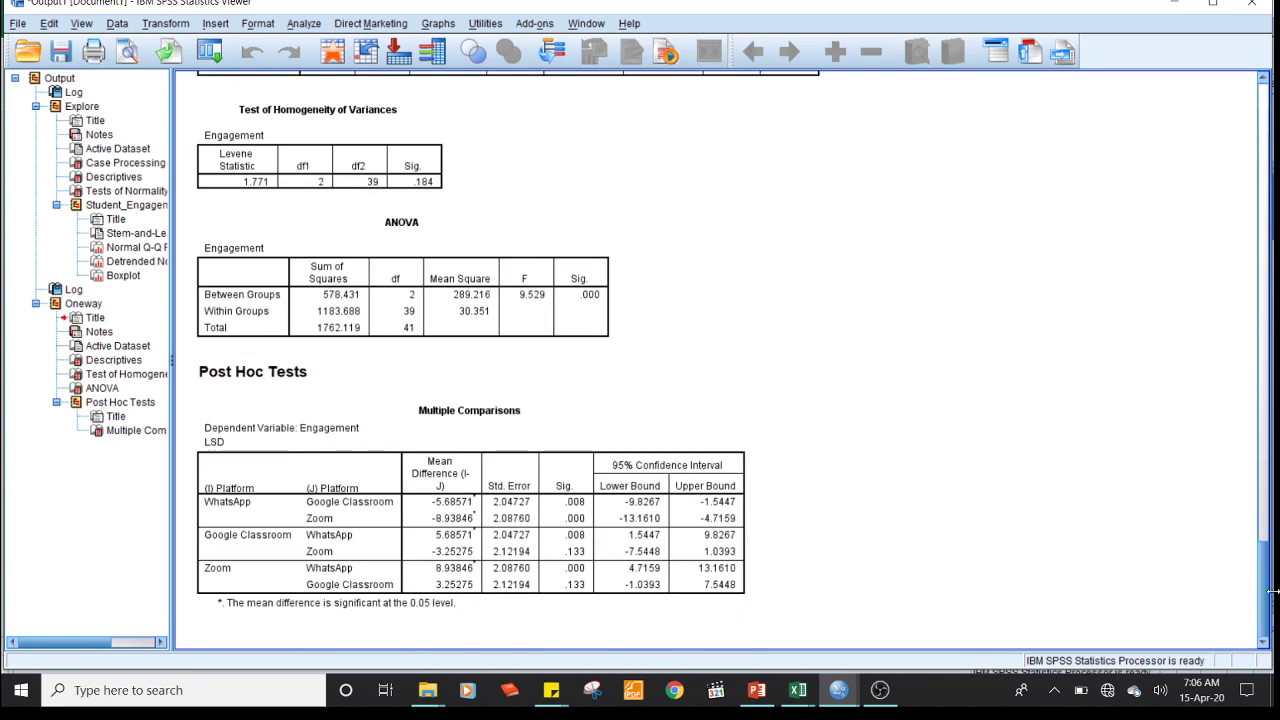
# Switch to the 11. ANALISIS VARIAN FIN presentation in PowerPoint and show slide 20 with the Descriptives table interpretation.
pyautogui.moveTo(845, 683)
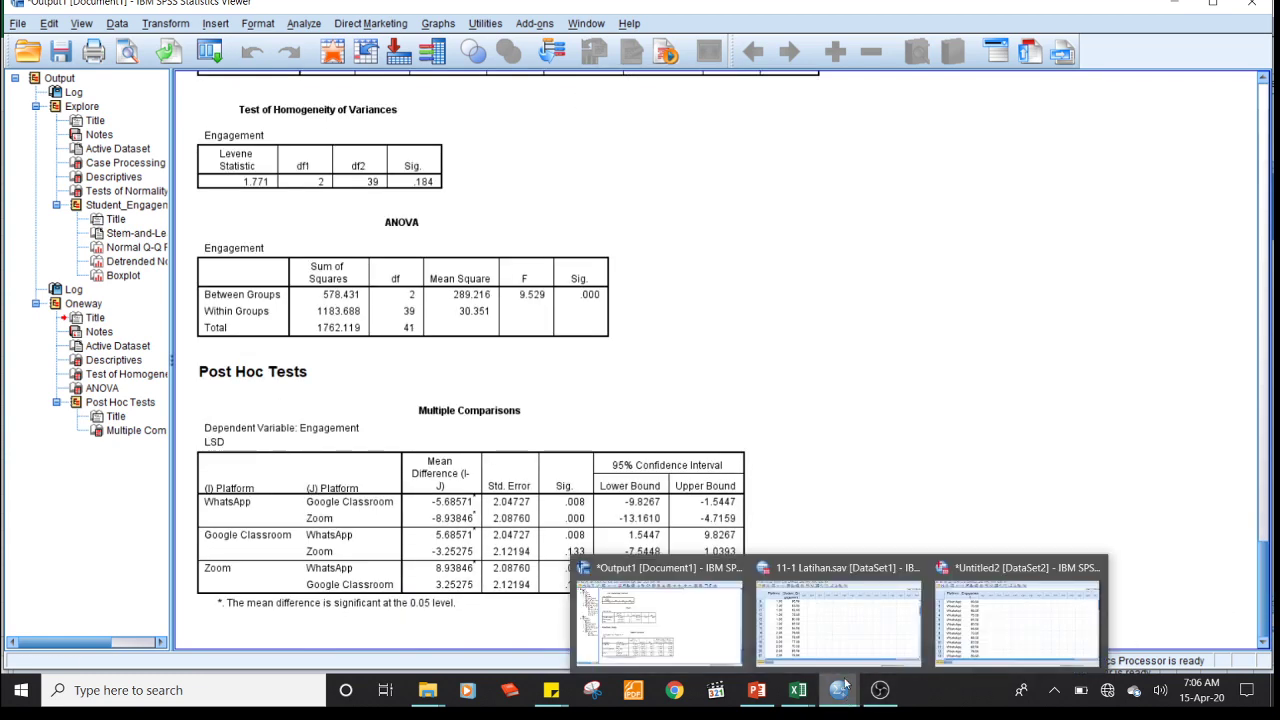
pyautogui.moveTo(757, 688)
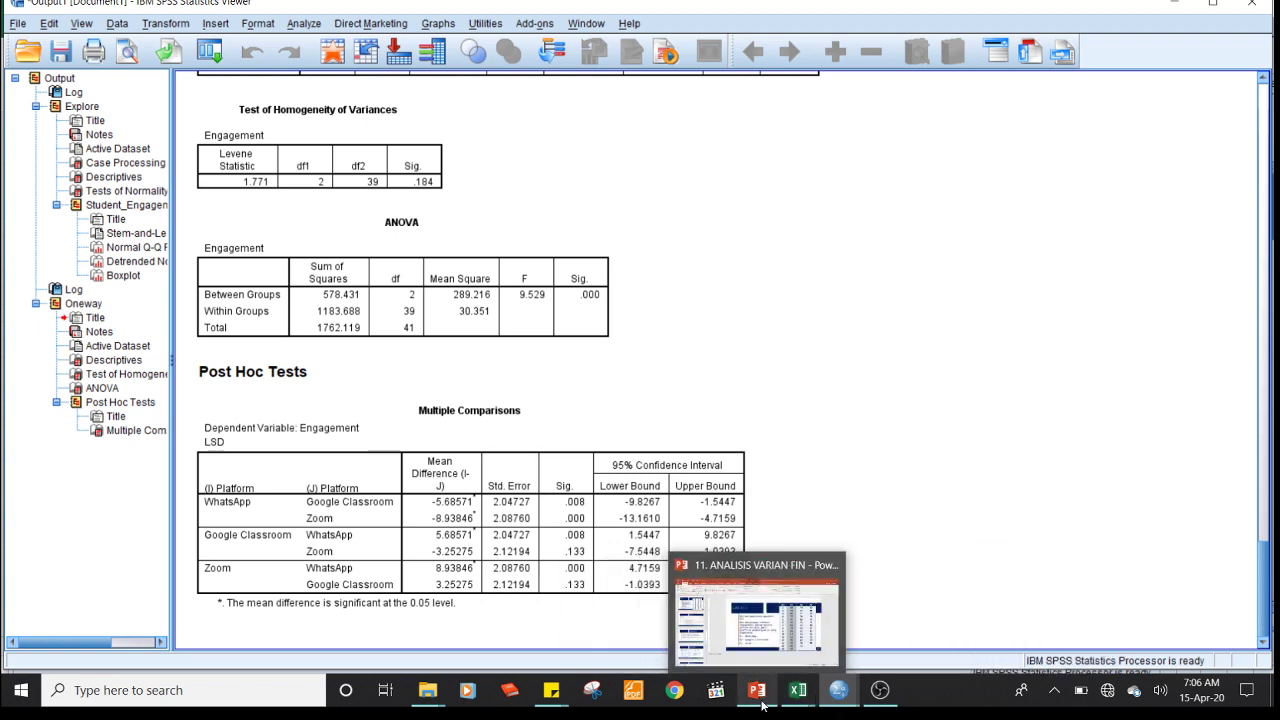
pyautogui.click(771, 643)
pyautogui.click(162, 537)
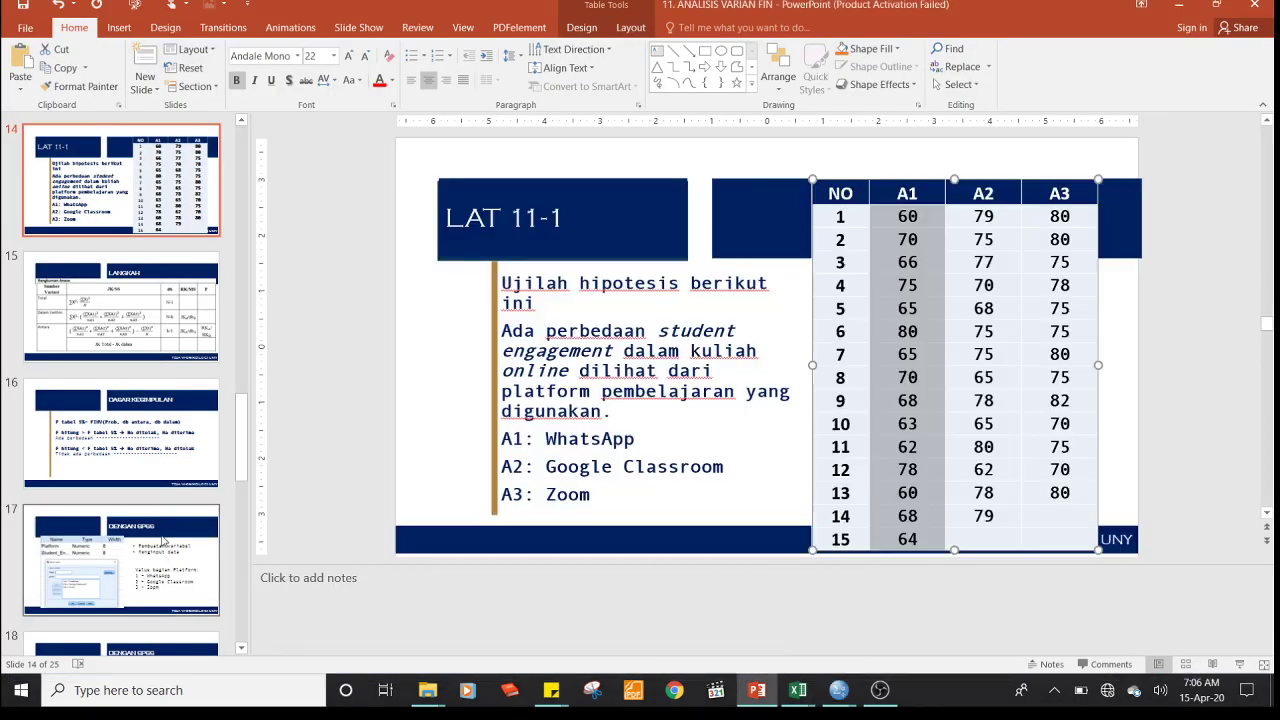
pyautogui.press('Down')
pyautogui.press('Down')
pyautogui.press('Down')
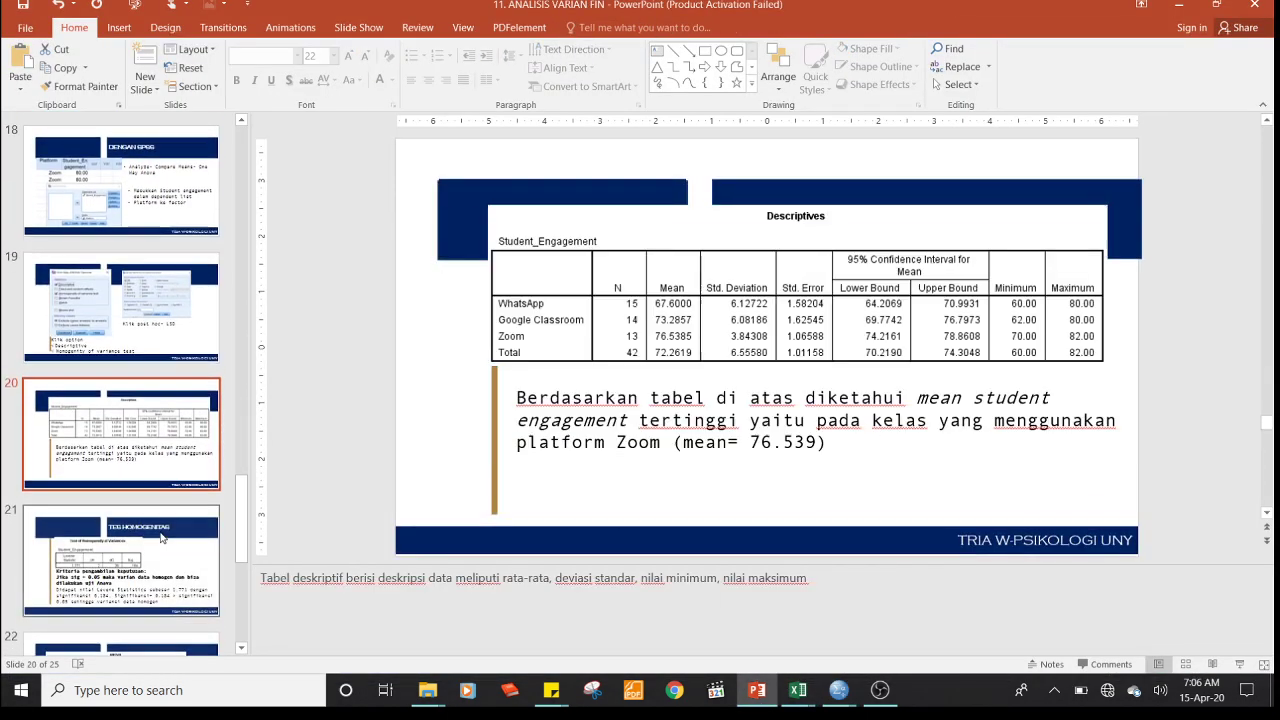
pyautogui.press('Up')
pyautogui.press('Down')
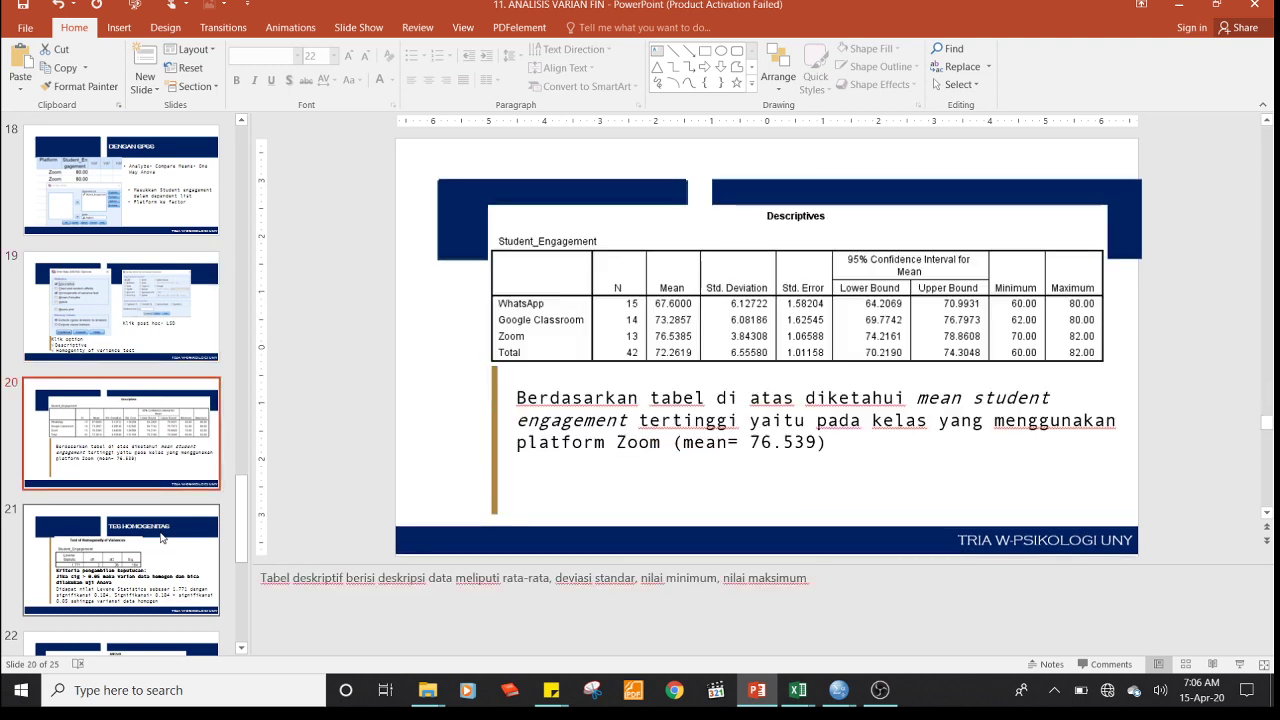